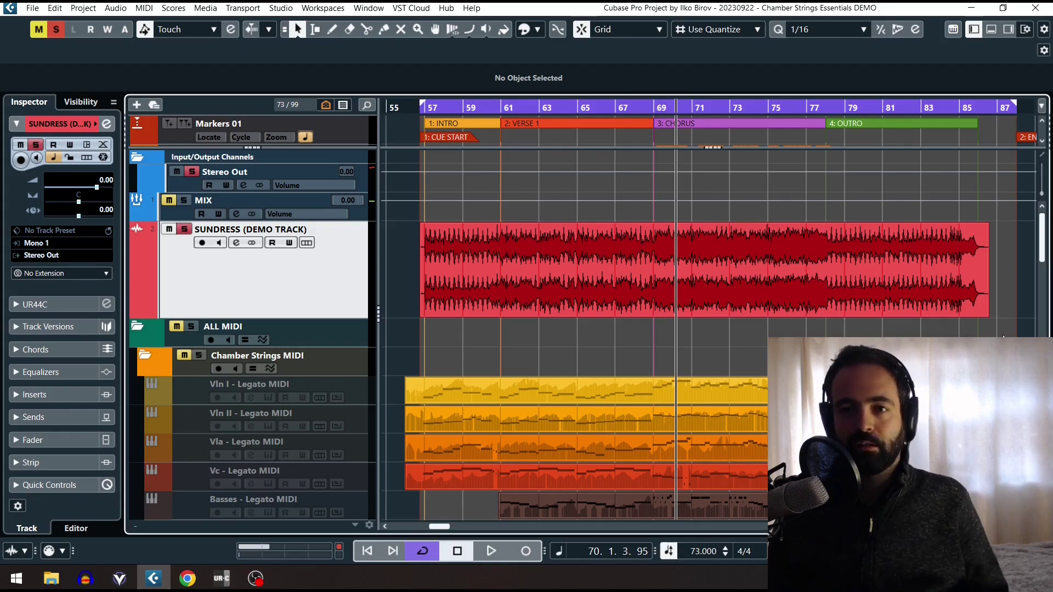
Step: Play back the string legato MIDI parts in the Key Editor with the auto-scroll mode set to Stationary Cursor
scroll(950, 333, "down", 1)
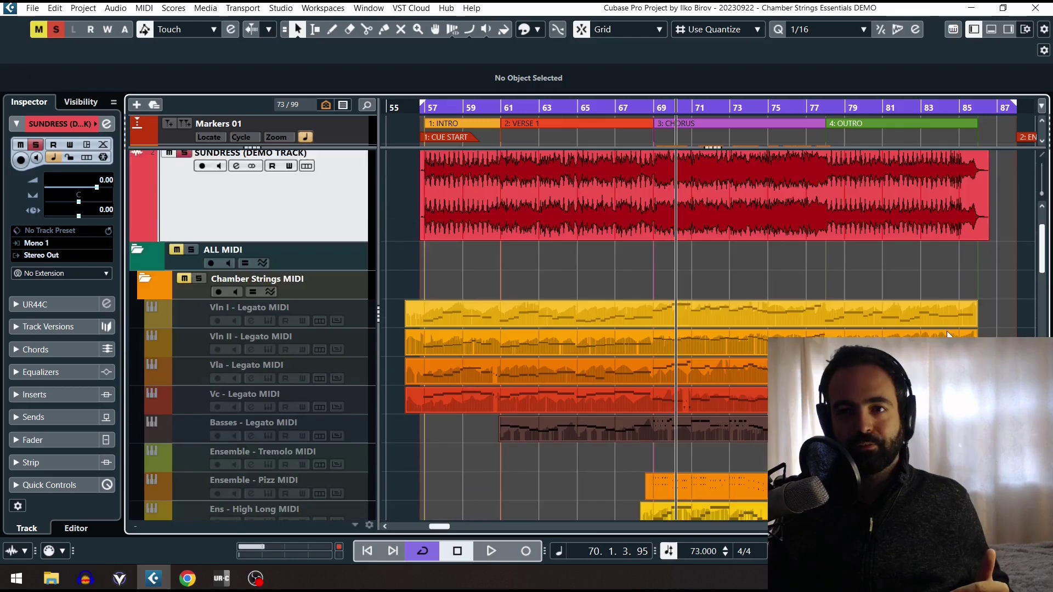
scroll(457, 277, "up", 1)
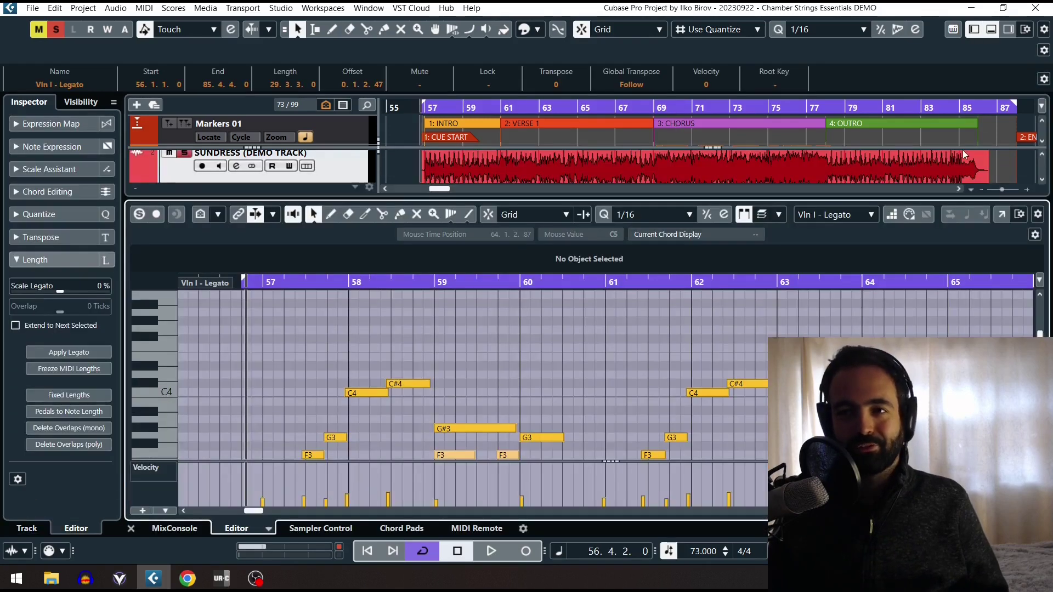
key("space")
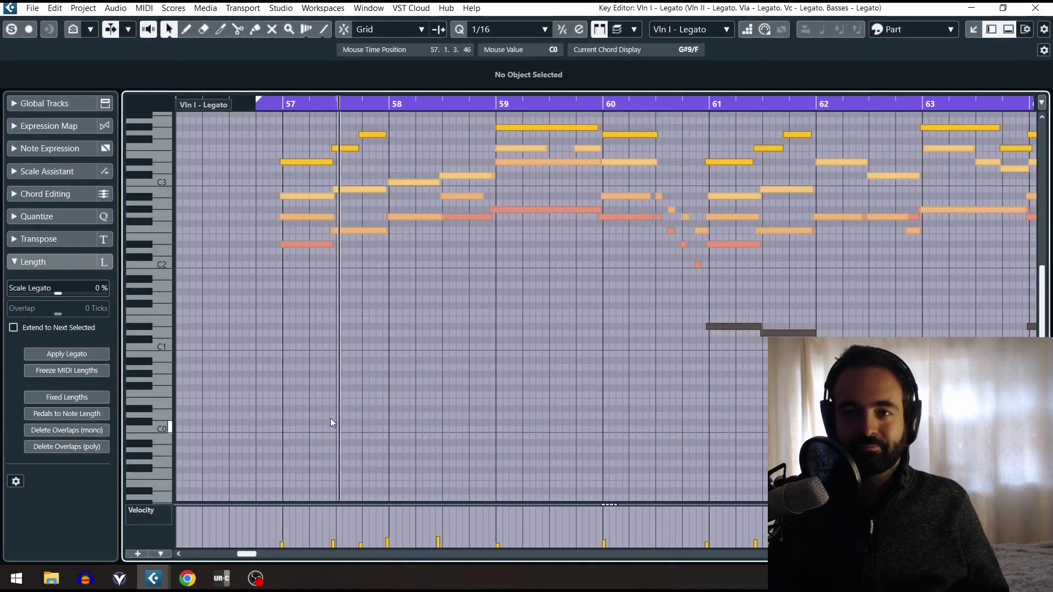
scroll(494, 402, "up", 2)
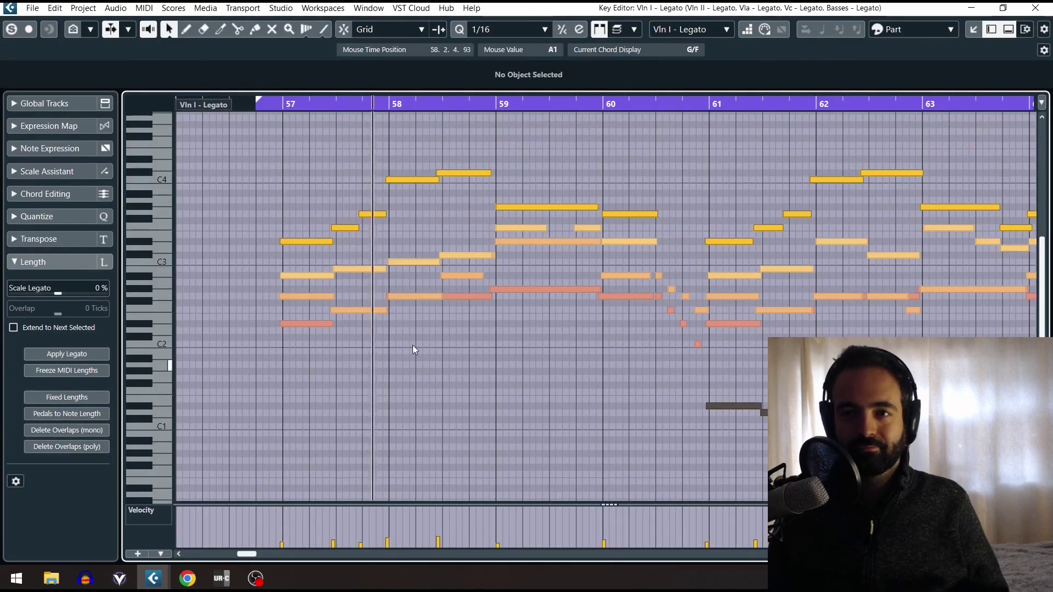
left_click(125, 31)
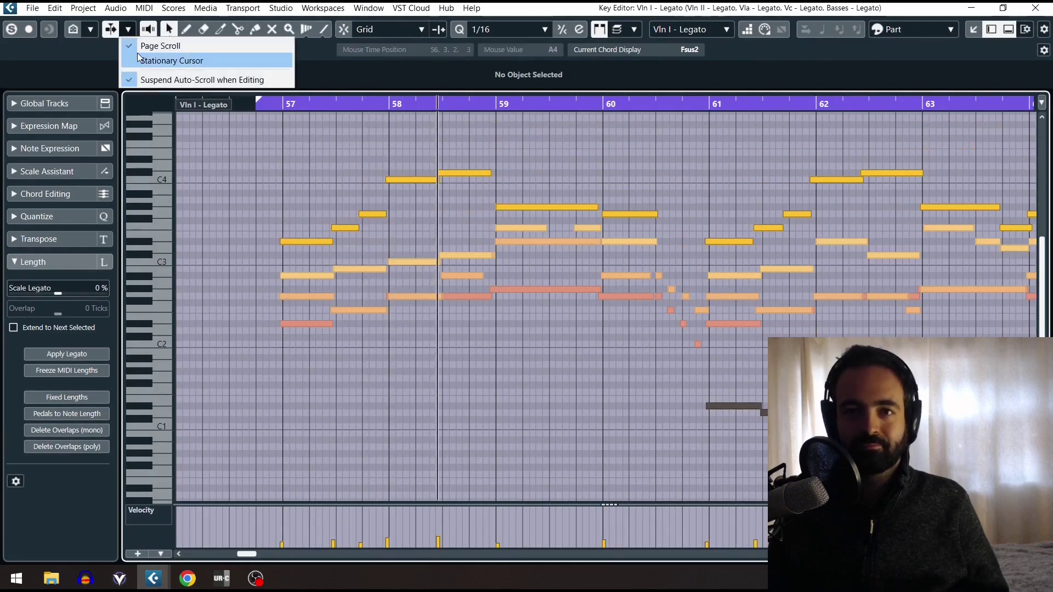
left_click(165, 60)
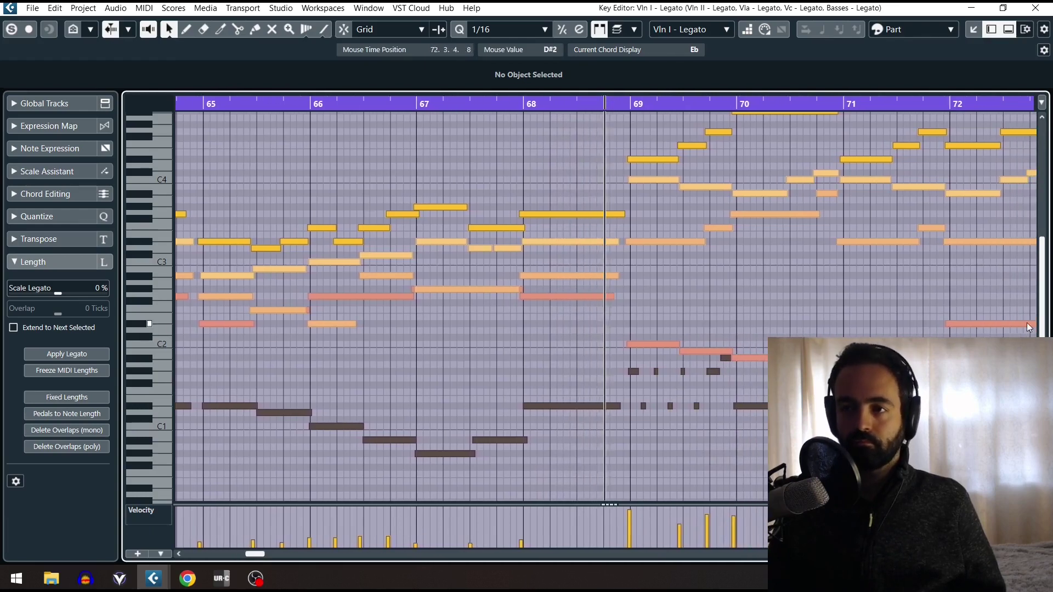
scroll(1045, 296, "up", 2)
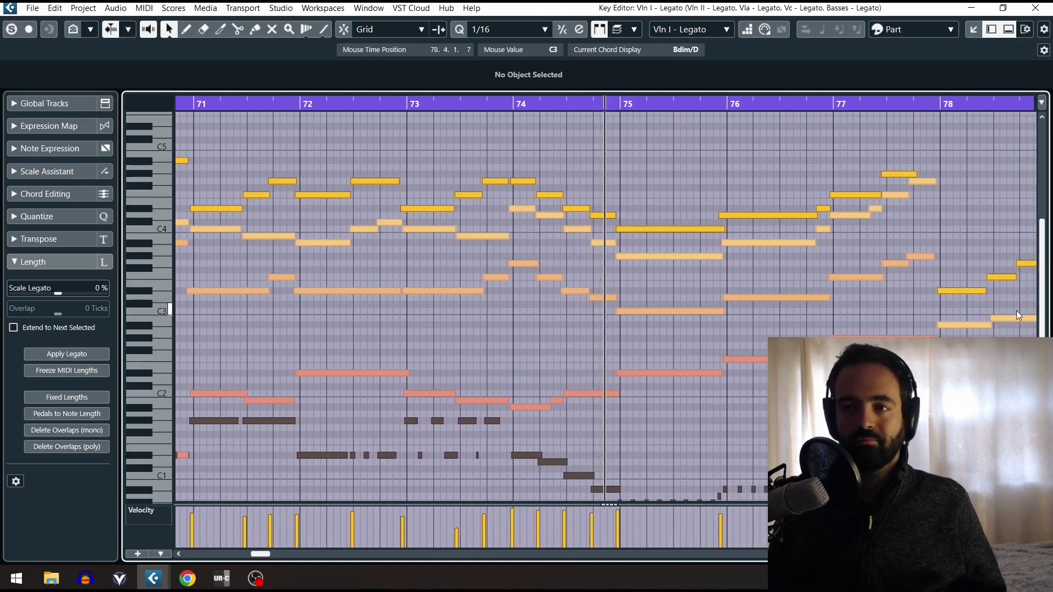
left_click_drag(1046, 289, 1046, 302)
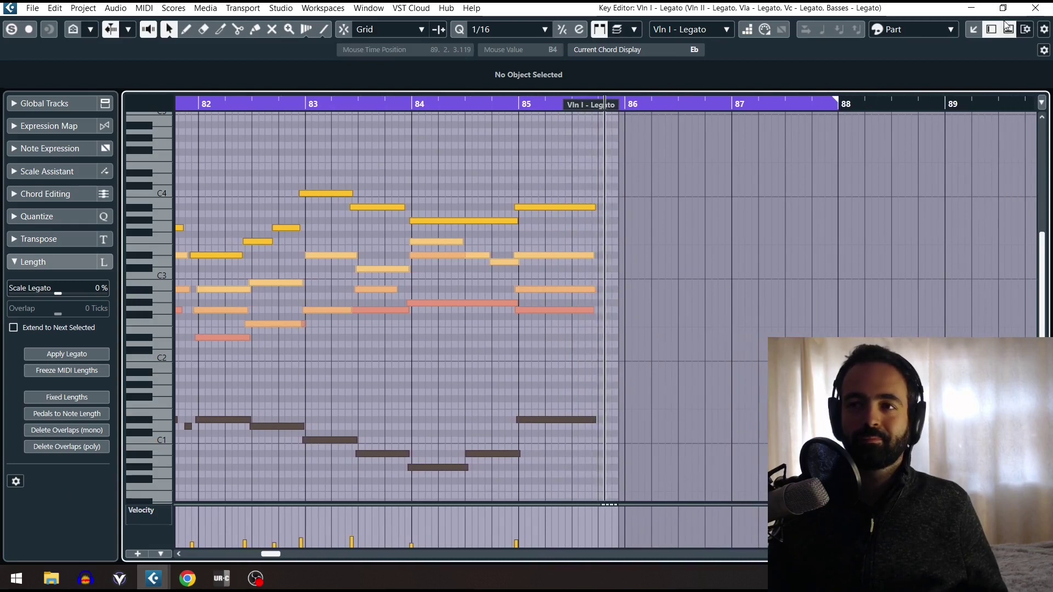
Step: Close the Key Editor window, hide the lower zone of the project window and clear the event selection
left_click(1037, 9)
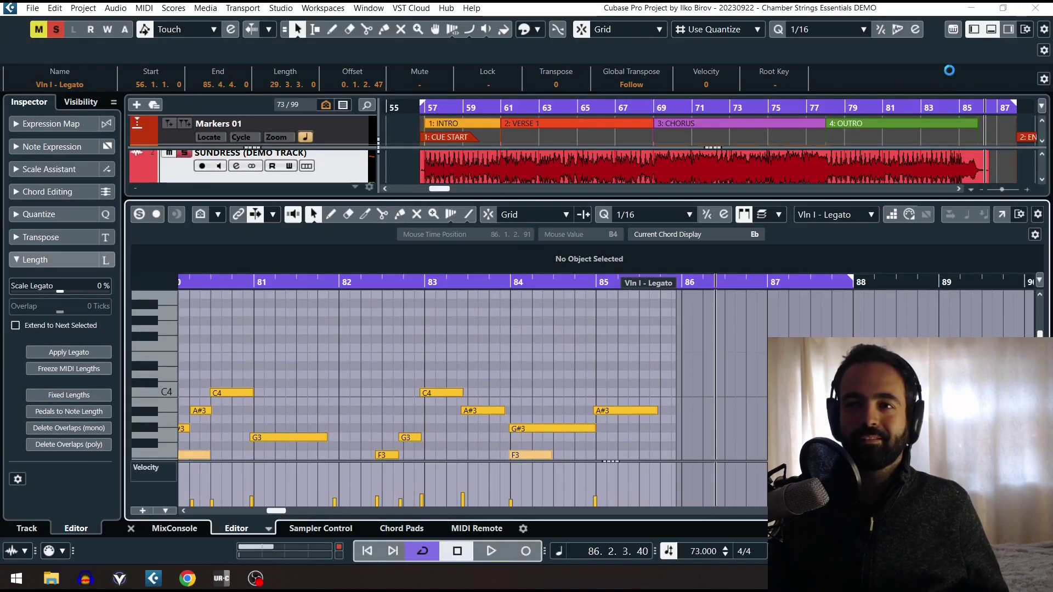
left_click(993, 32)
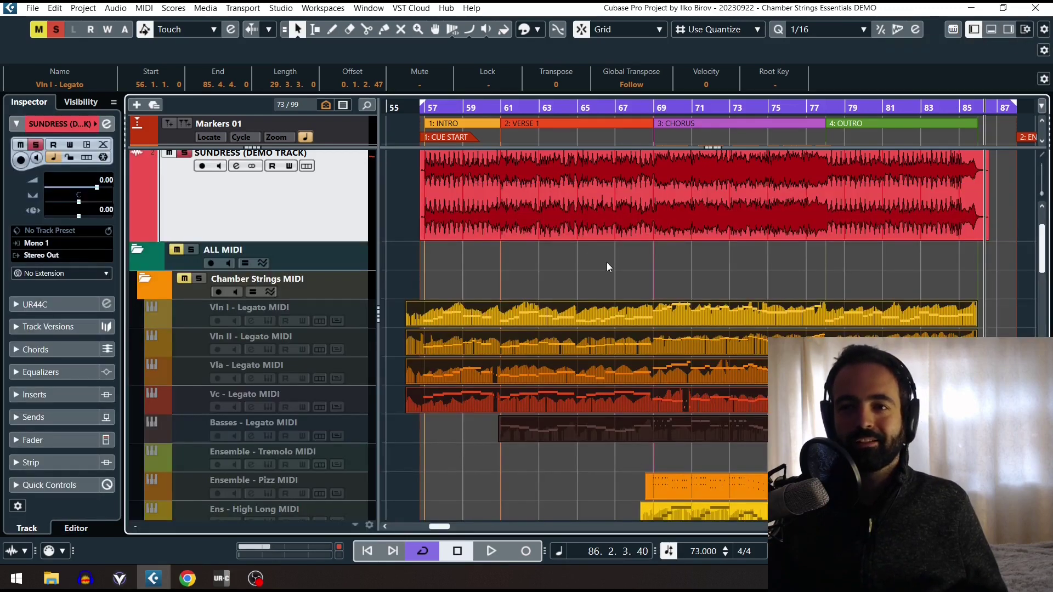
left_click(607, 268)
Step: Disable the SUNDRESS (DEMO TRACK) track and select the Chamber Strings Essentials instrument track
scroll(173, 237, "up", 3)
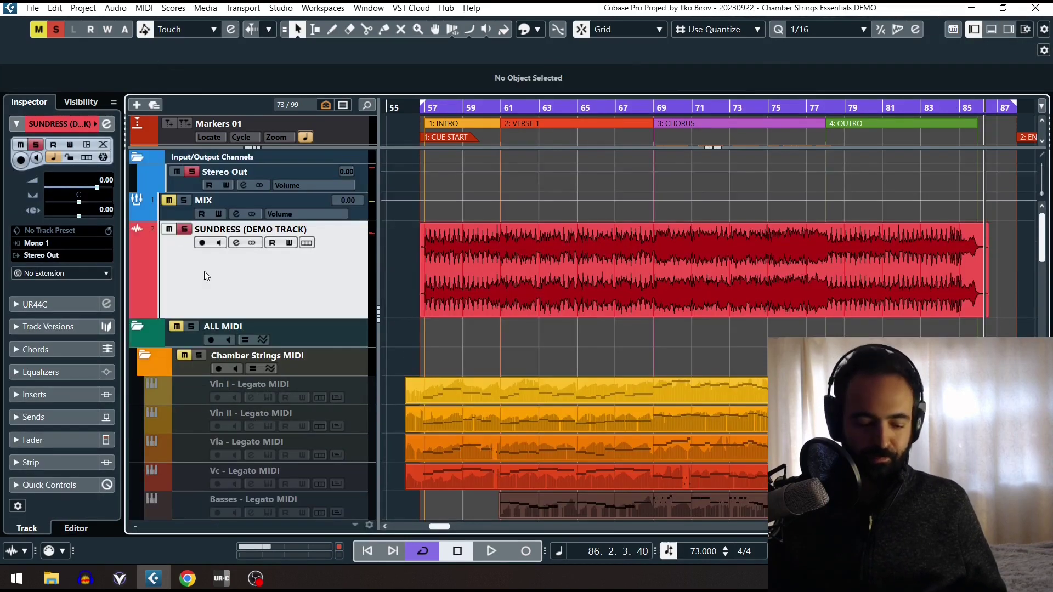
key("shift+d")
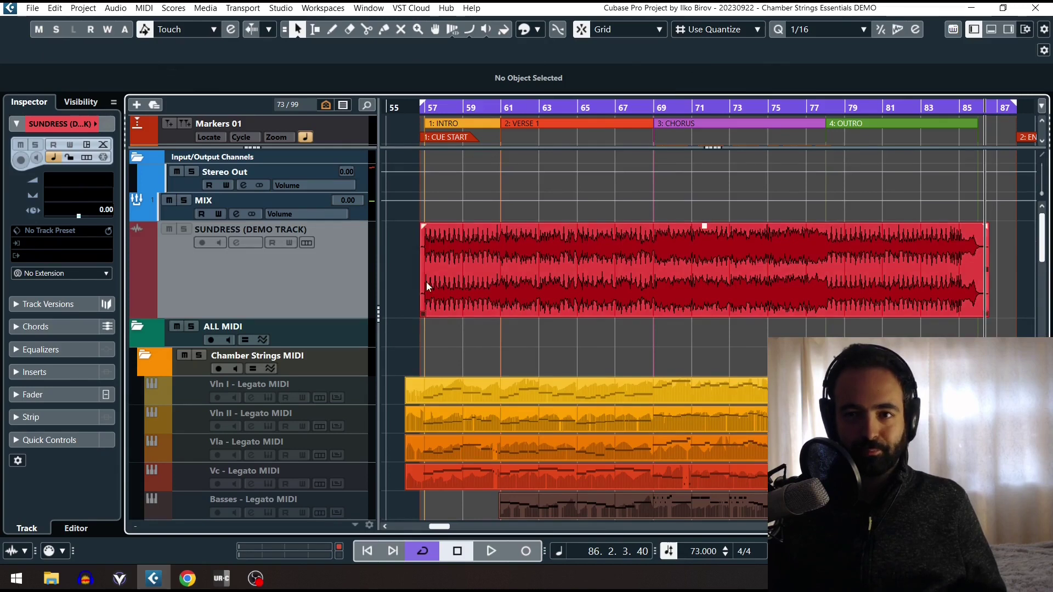
scroll(426, 282, "down", 15)
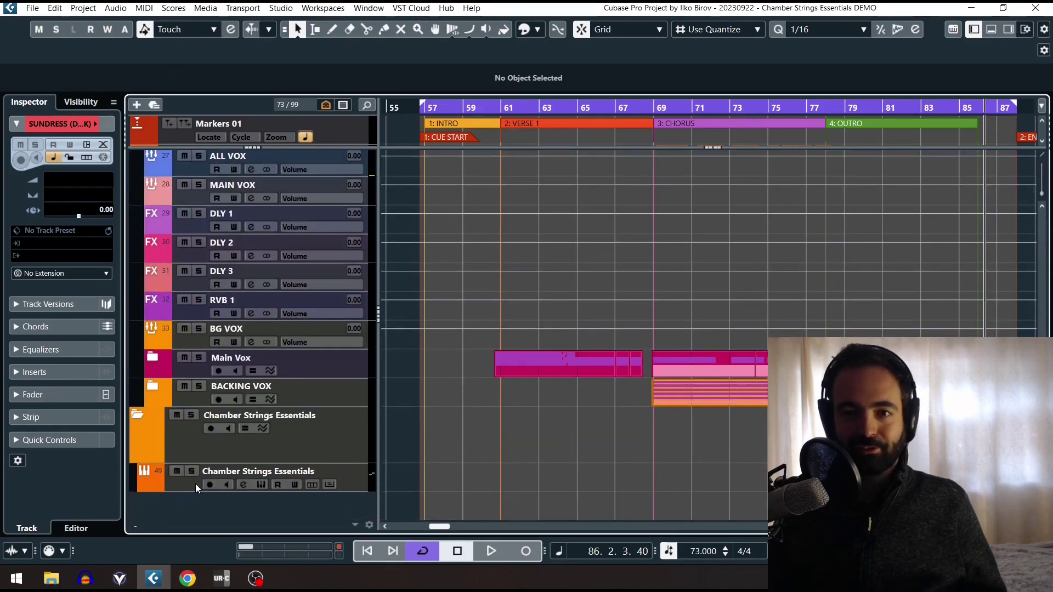
left_click(184, 488)
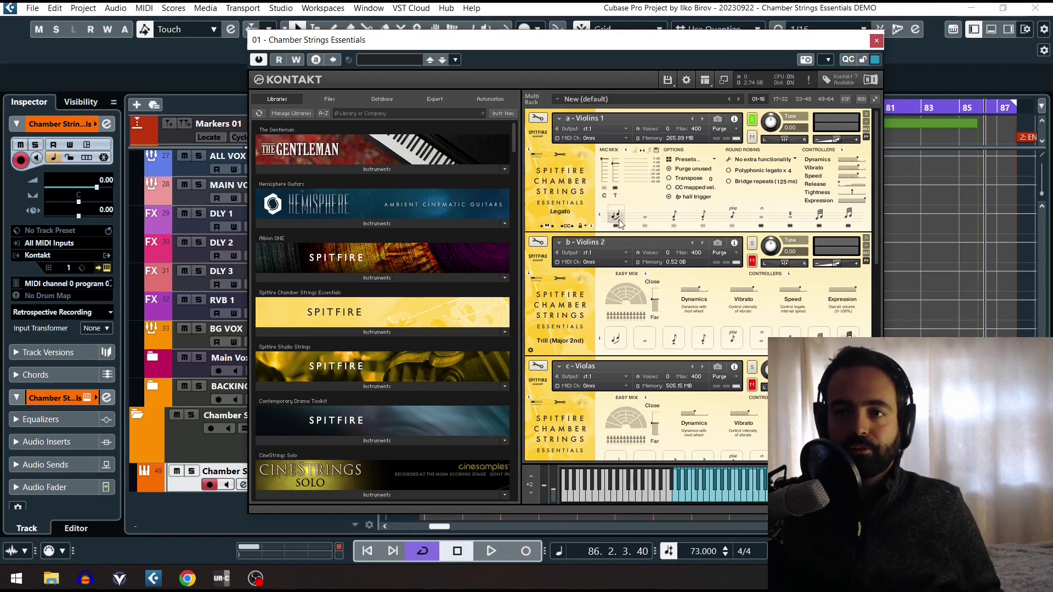
Step: Step through the Violins 1 articulations in Kontakt, from Long through Long Harmonics and Tremolo to Trill (Major 2nd)
left_click(646, 217)
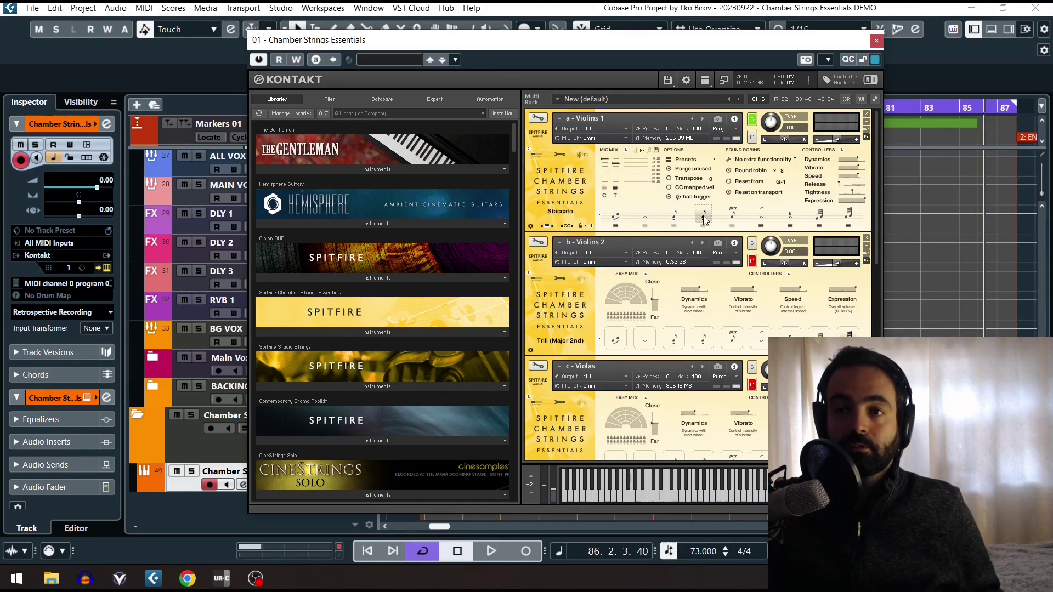
left_click(762, 218)
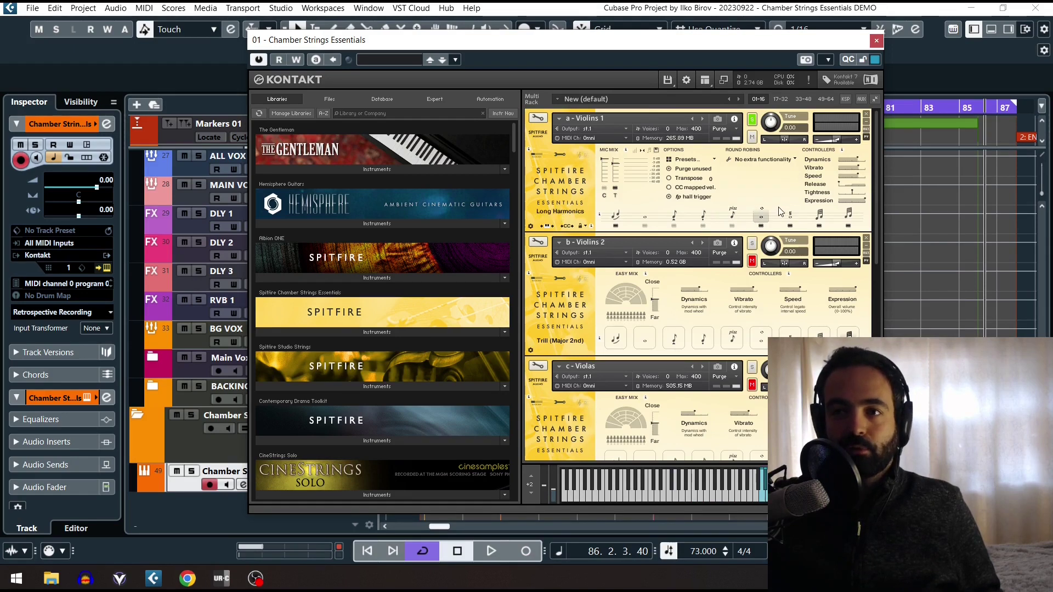
left_click(791, 215)
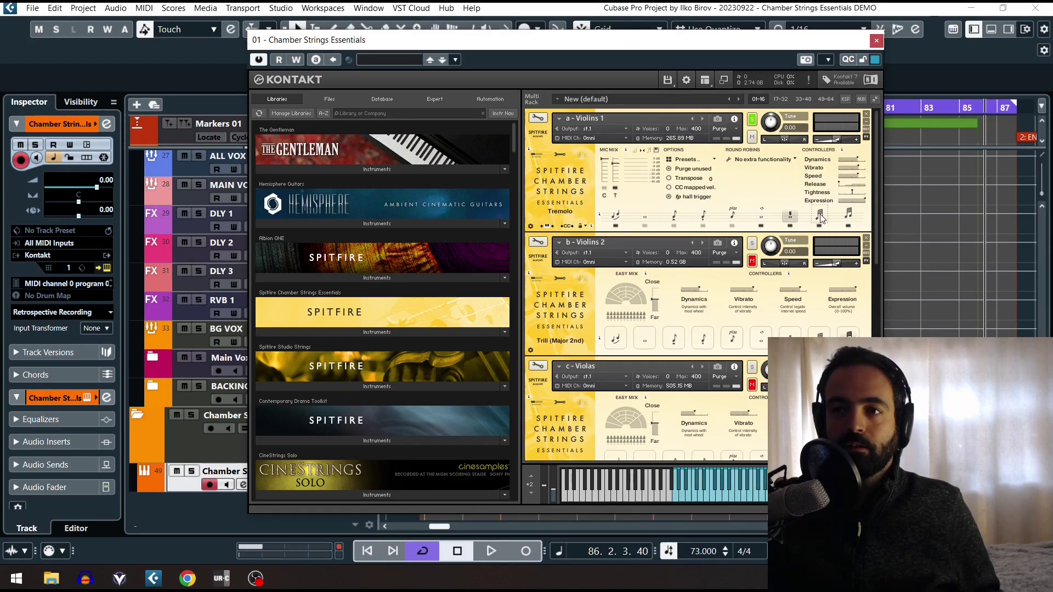
left_click(820, 216)
left_click(848, 215)
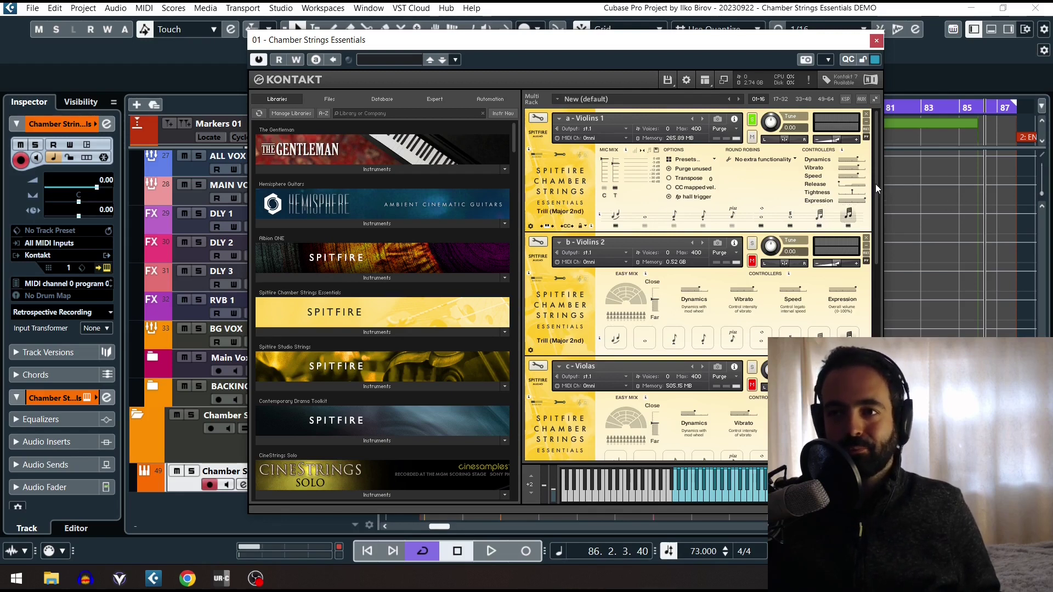
Step: Select the Ensembles patch at the end of the Kontakt rack and switch its articulation to Long
scroll(622, 367, "down", 10)
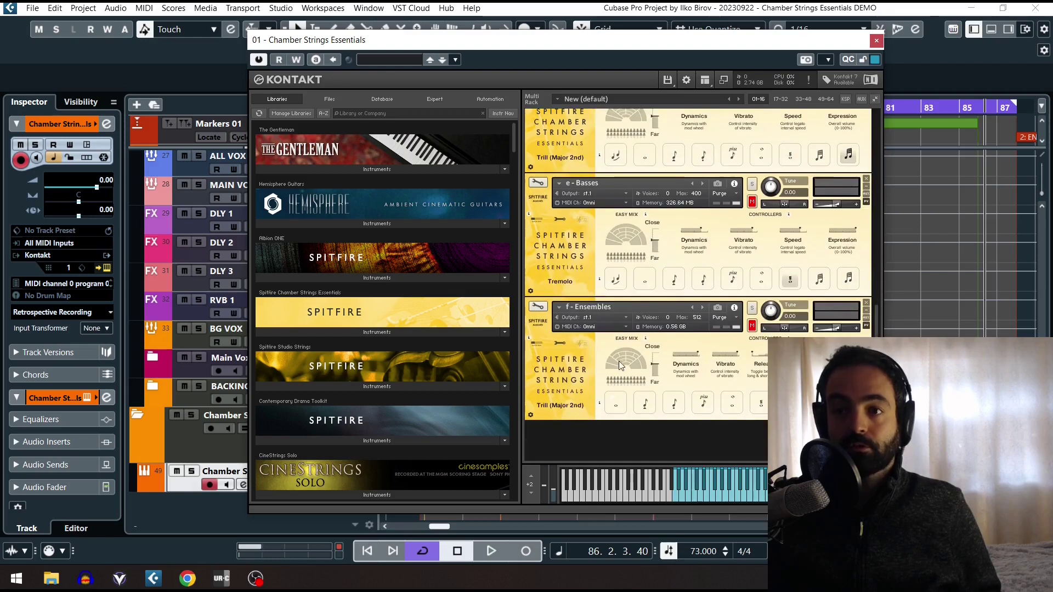
left_click(570, 302)
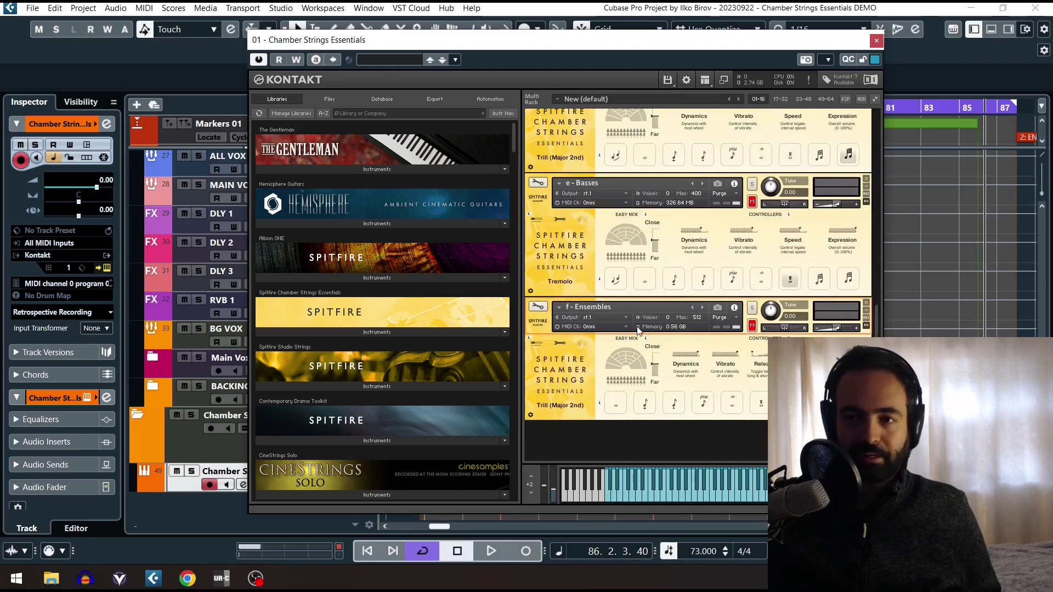
left_click(615, 405)
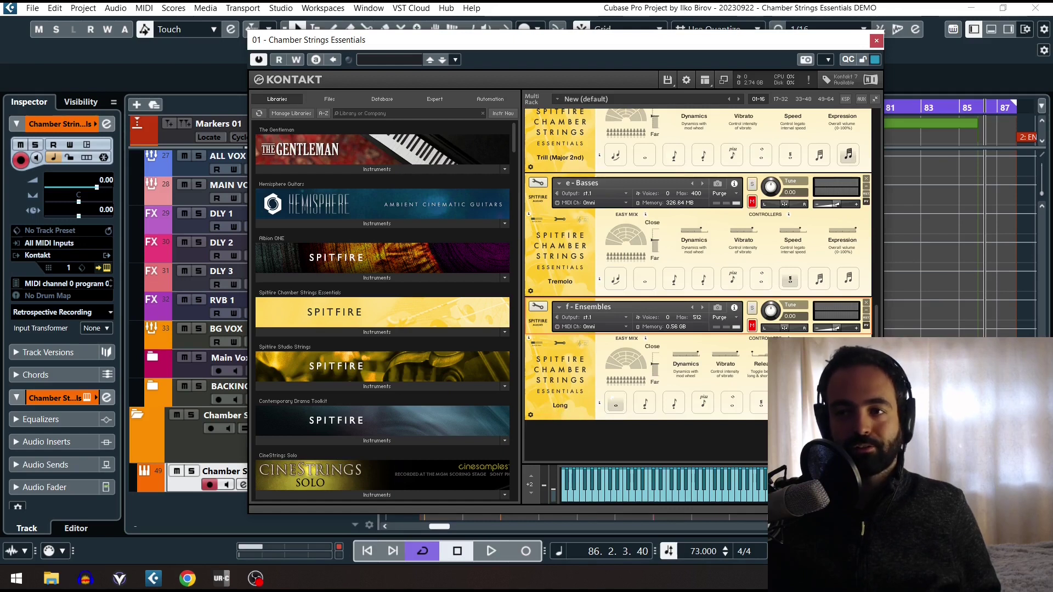
Step: Return to the Violins 1 patch and audition its Long and Spiccato articulations
scroll(814, 154, "up", 5)
left_click(550, 183)
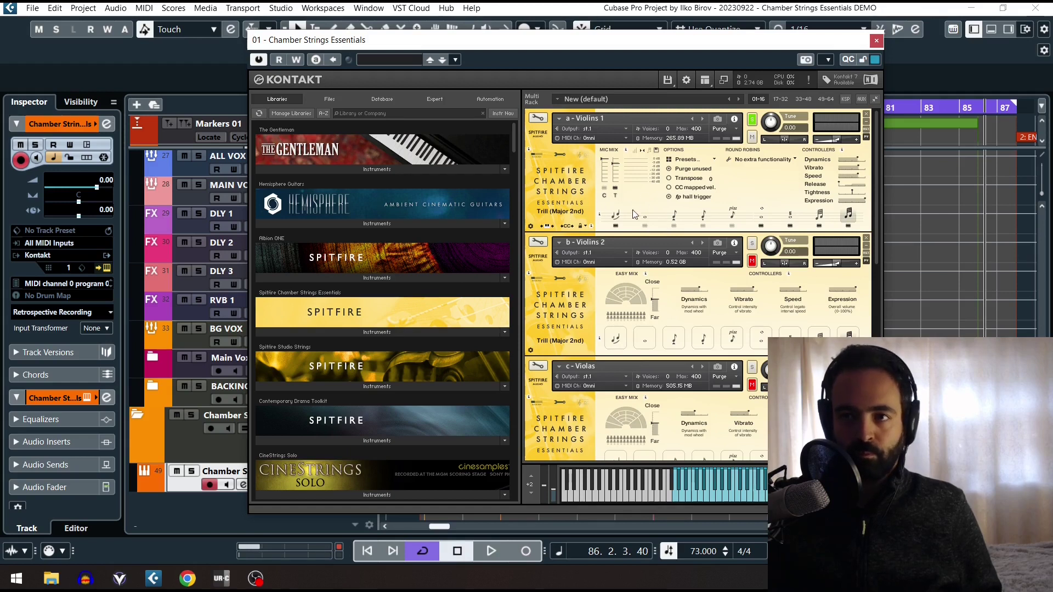
left_click(645, 218)
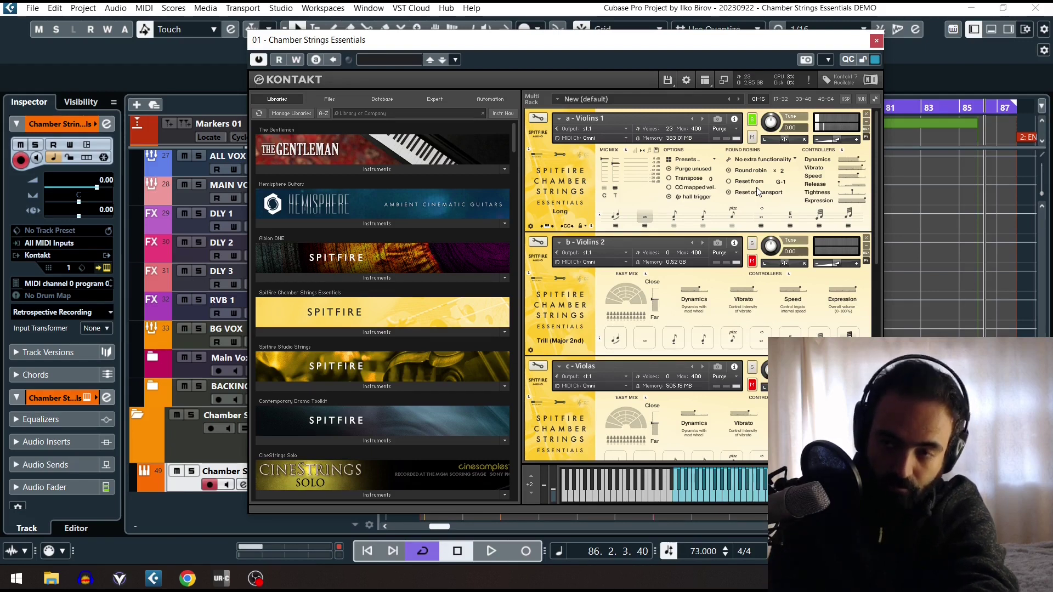
left_click(677, 219)
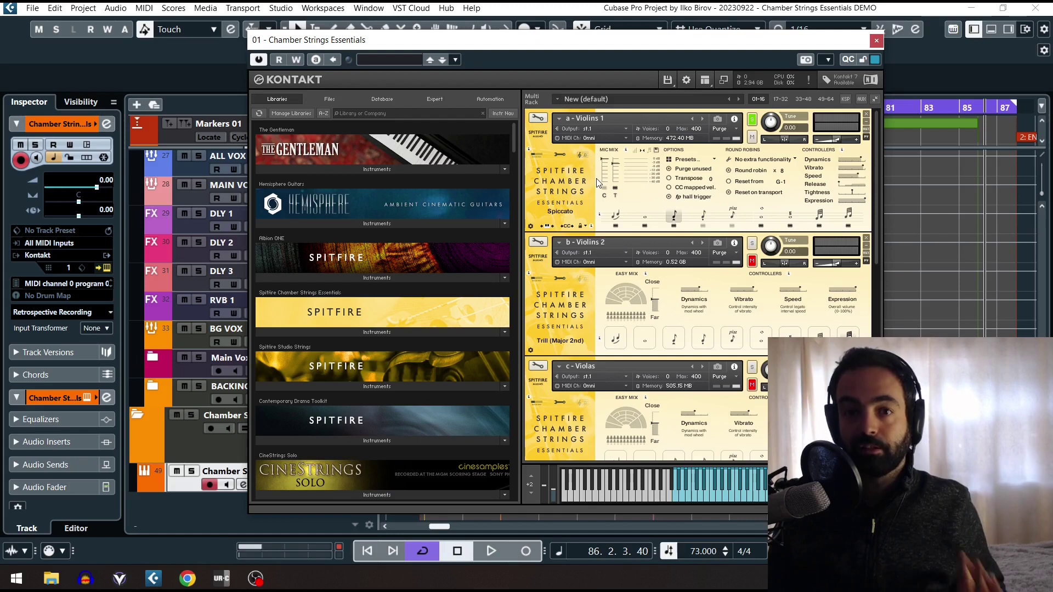
Step: Look through the string section patches loaded in the Kontakt rack and return to Violins 1
scroll(567, 191, "down", 2)
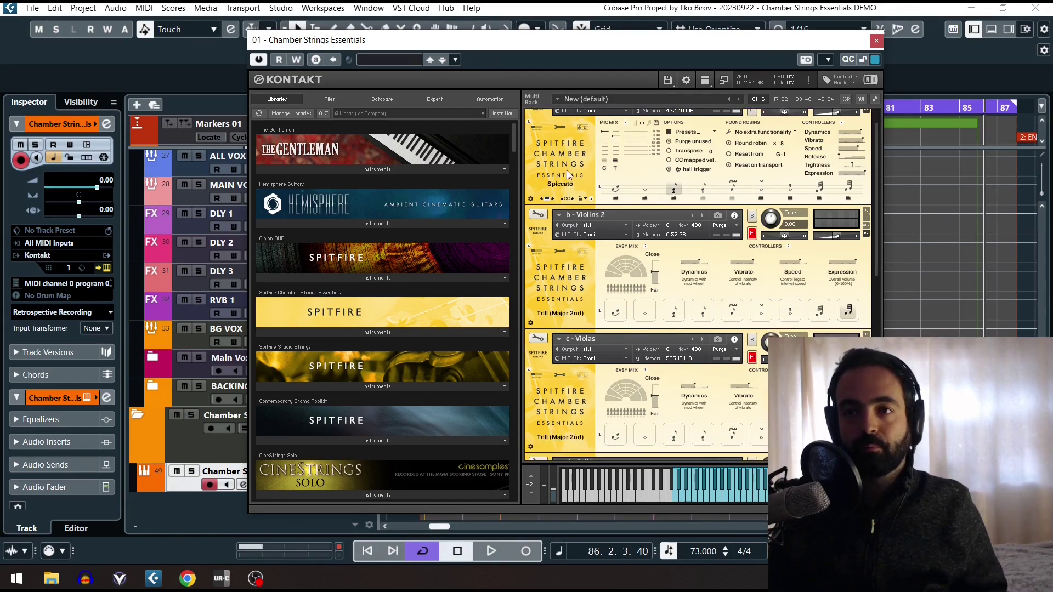
scroll(589, 252, "down", 2)
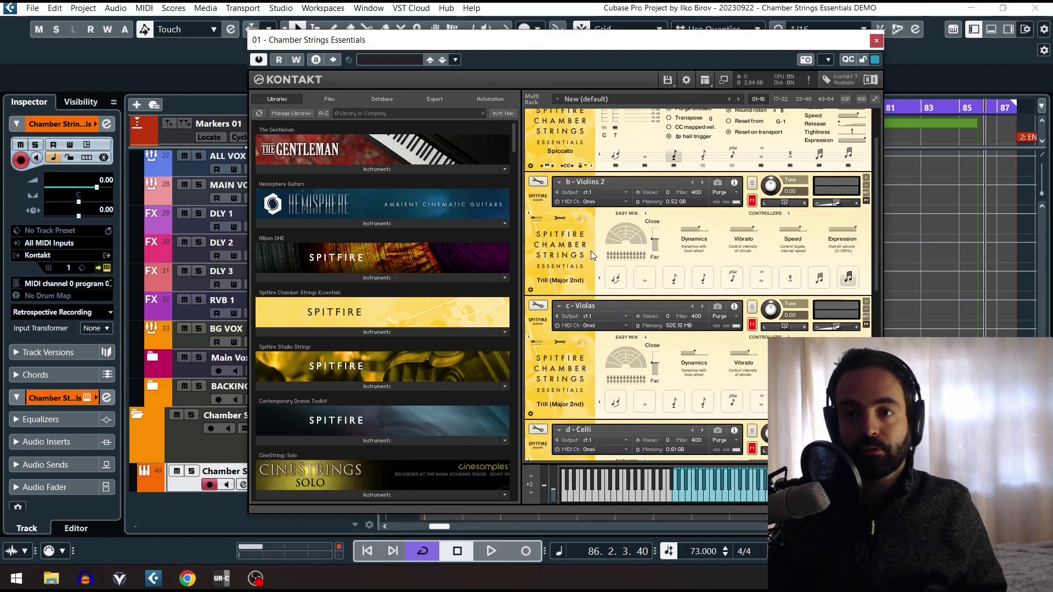
scroll(581, 340, "down", 3)
scroll(576, 328, "down", 3)
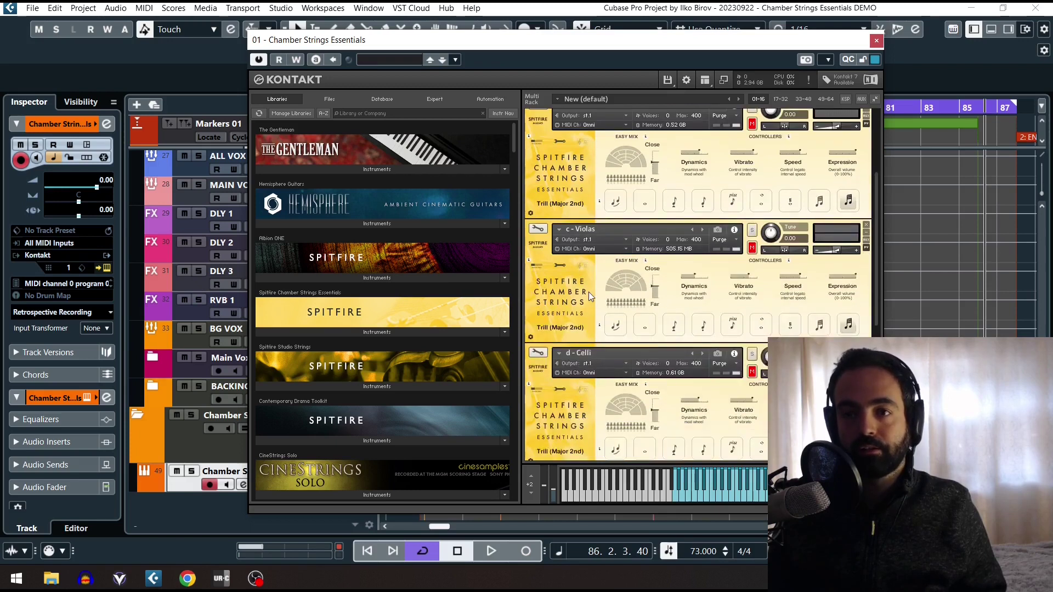
scroll(584, 329, "down", 5)
left_click_drag(876, 279, 886, 176)
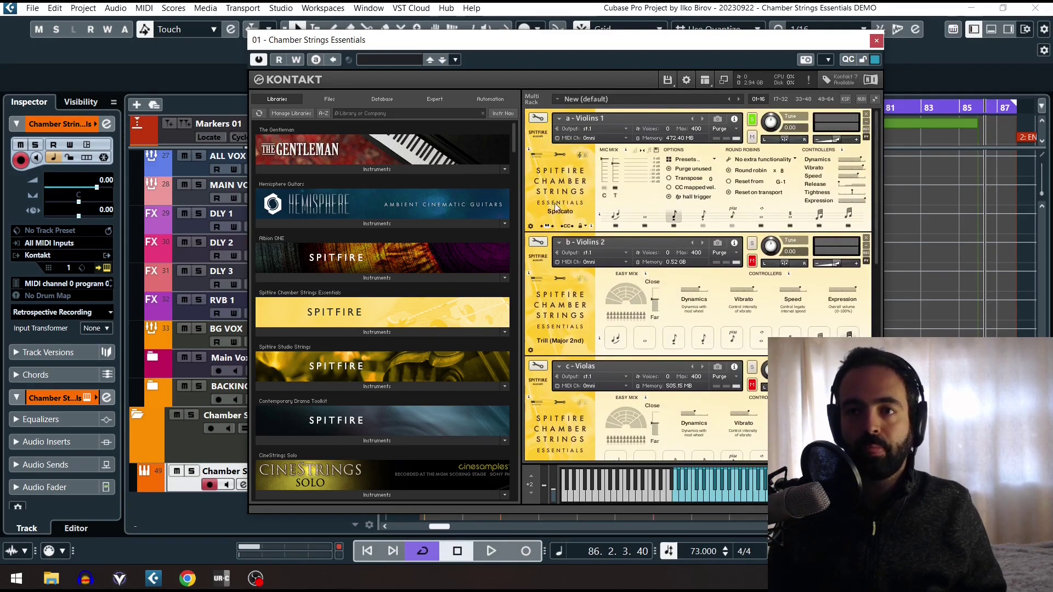
Step: Audition the Staccato, Pizzicato, Long Harmonics, Tremolo, Trill (Minor 2nd) and Trill (Major 2nd) articulations of Violins 1
left_click(705, 217)
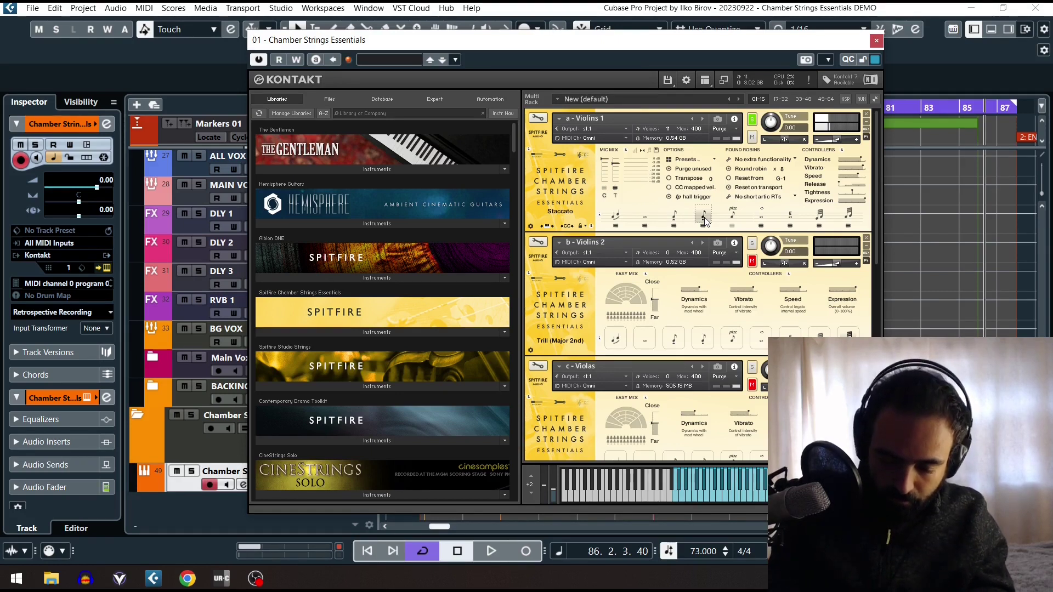
left_click(732, 217)
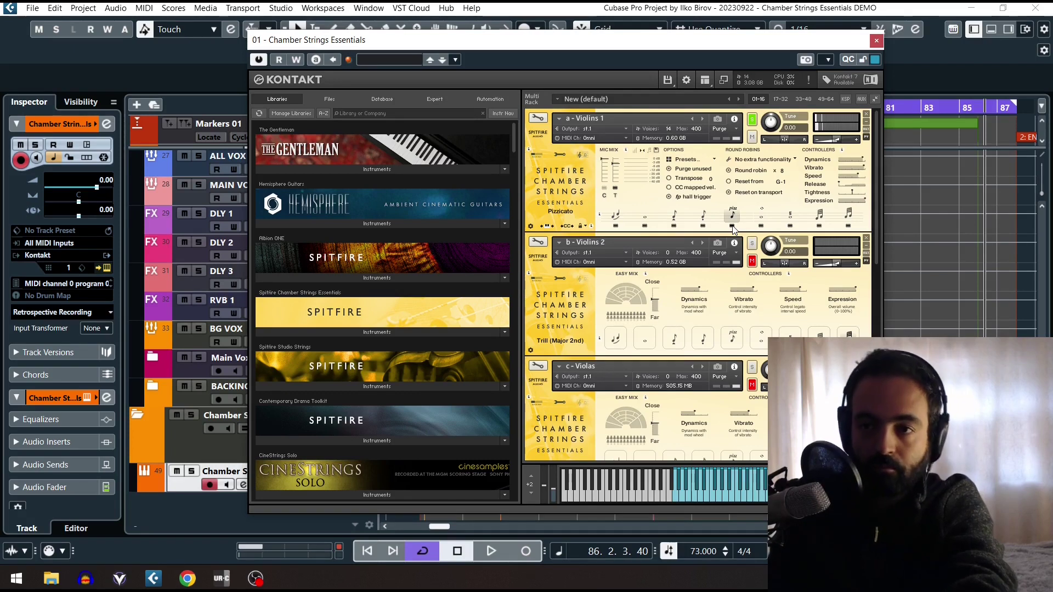
left_click(764, 217)
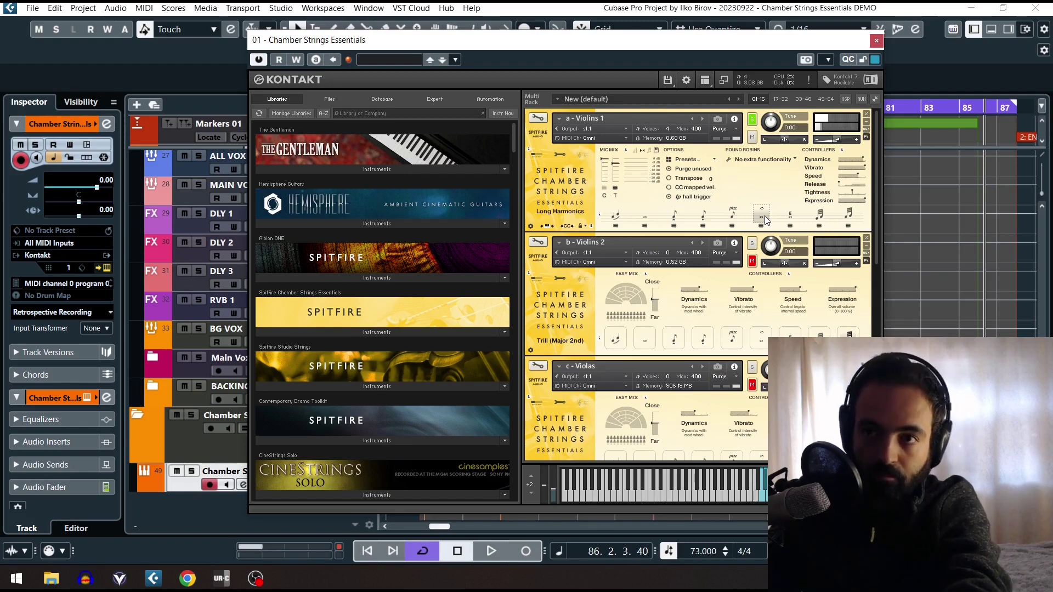
left_click(793, 214)
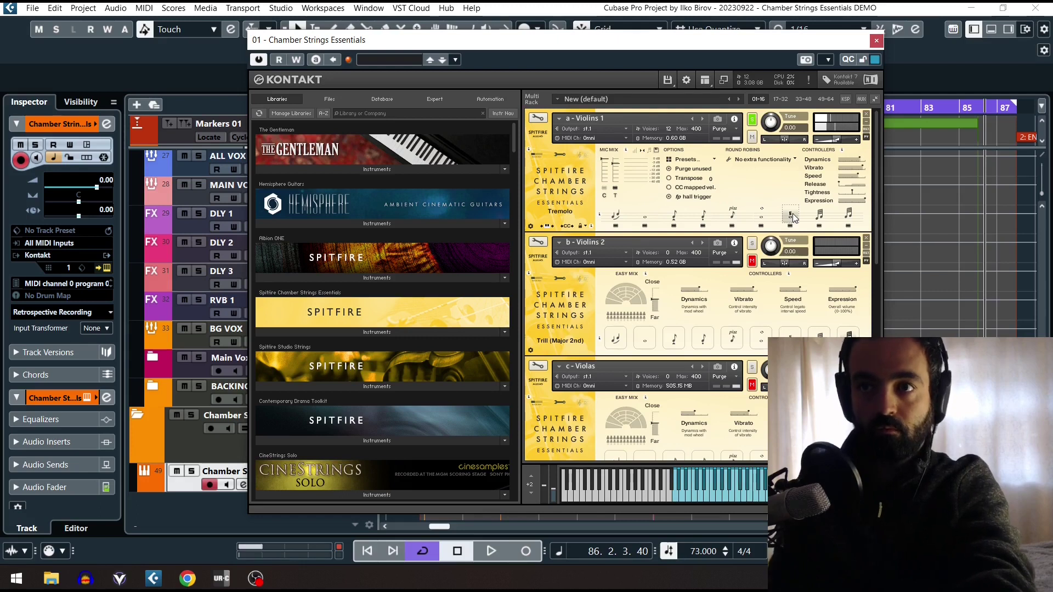
left_click(819, 215)
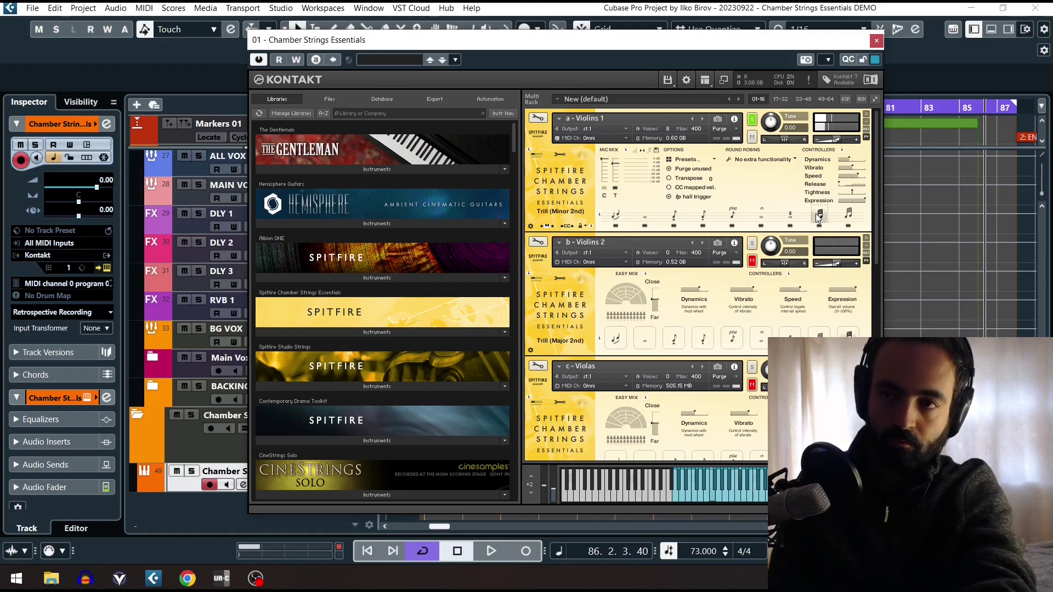
left_click(849, 215)
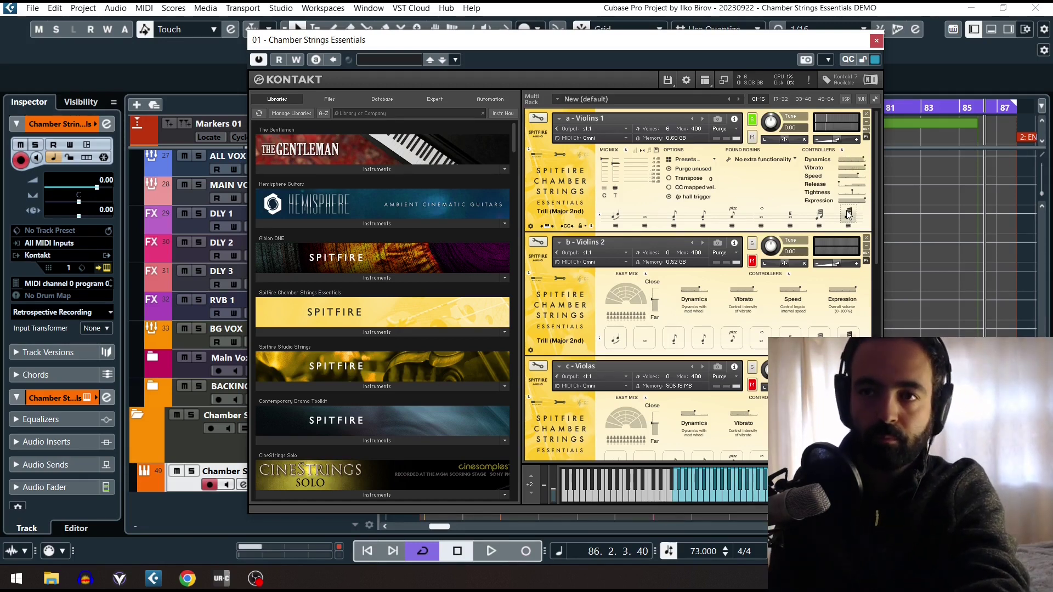
Step: Solo the Violins 2 patch and audition its Legato, Long, Spiccato, Staccato, Pizzicato, Long Harmonics and Tremolo articulations
left_click(752, 242)
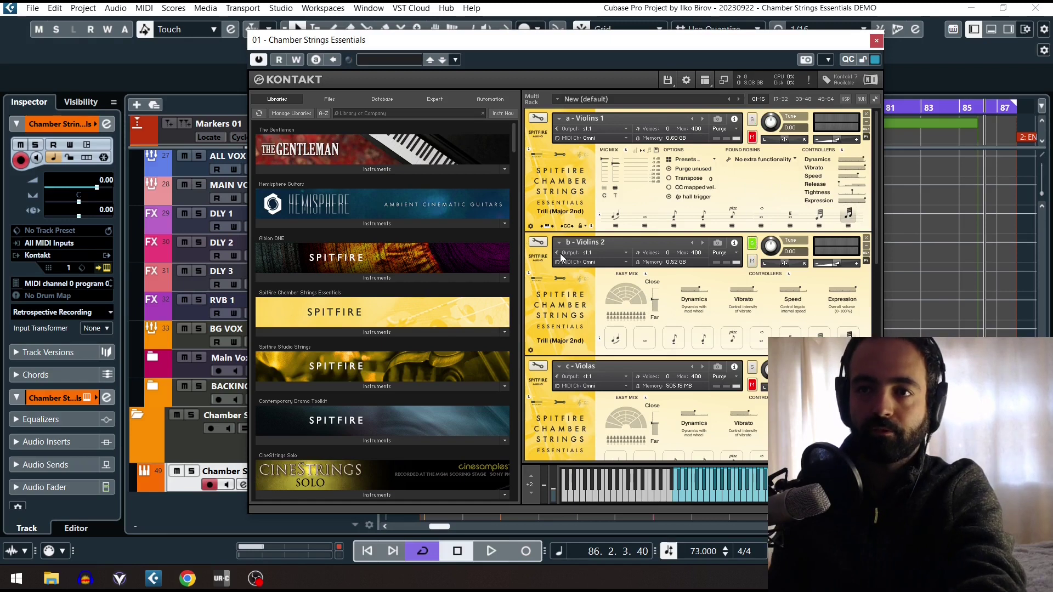
scroll(561, 264, "down", 2)
left_click(615, 301)
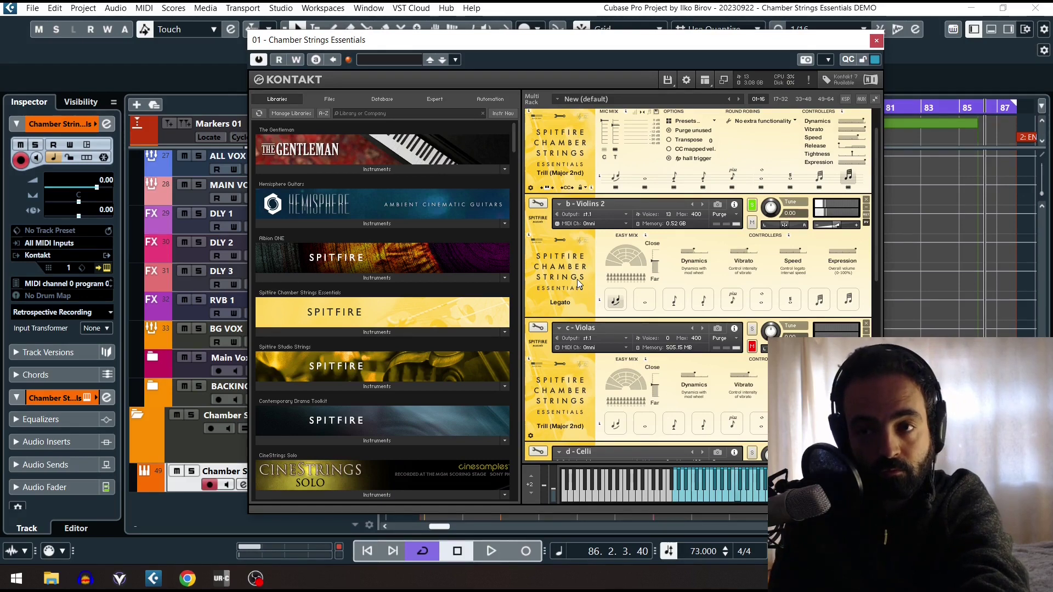
left_click(644, 302)
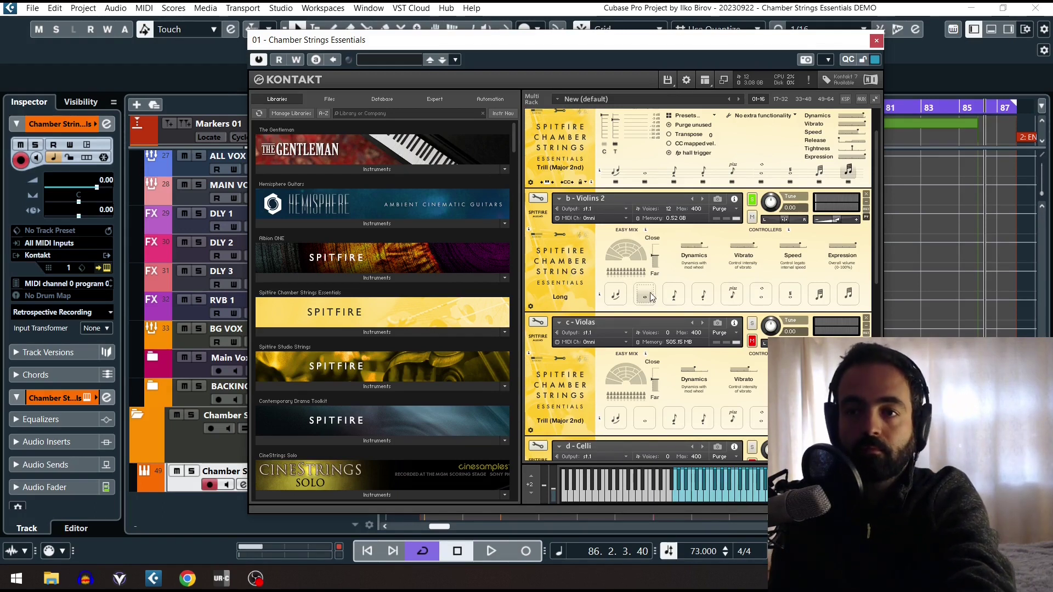
left_click(676, 295)
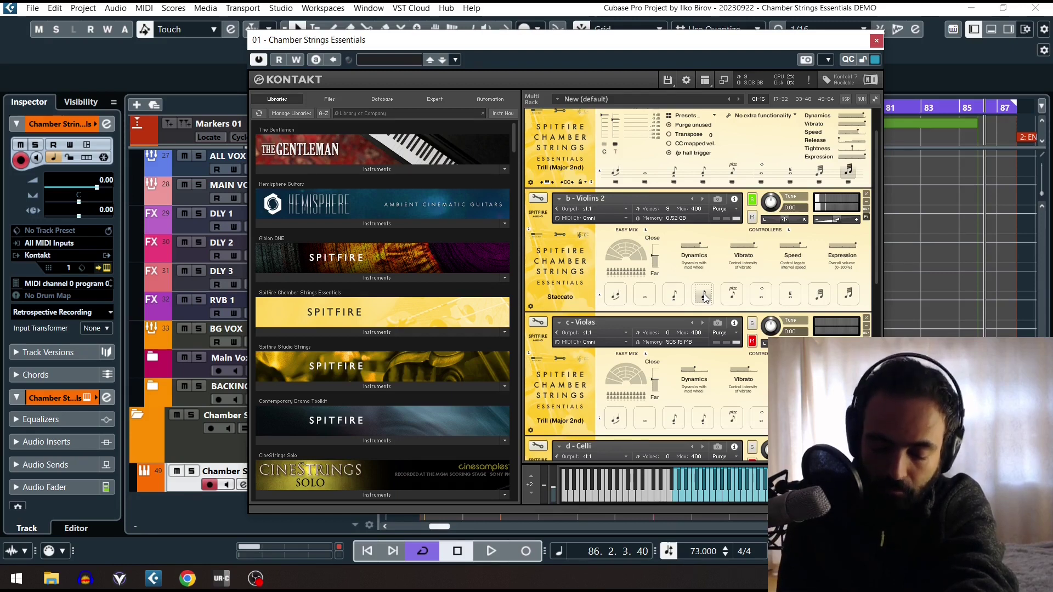
left_click(731, 296)
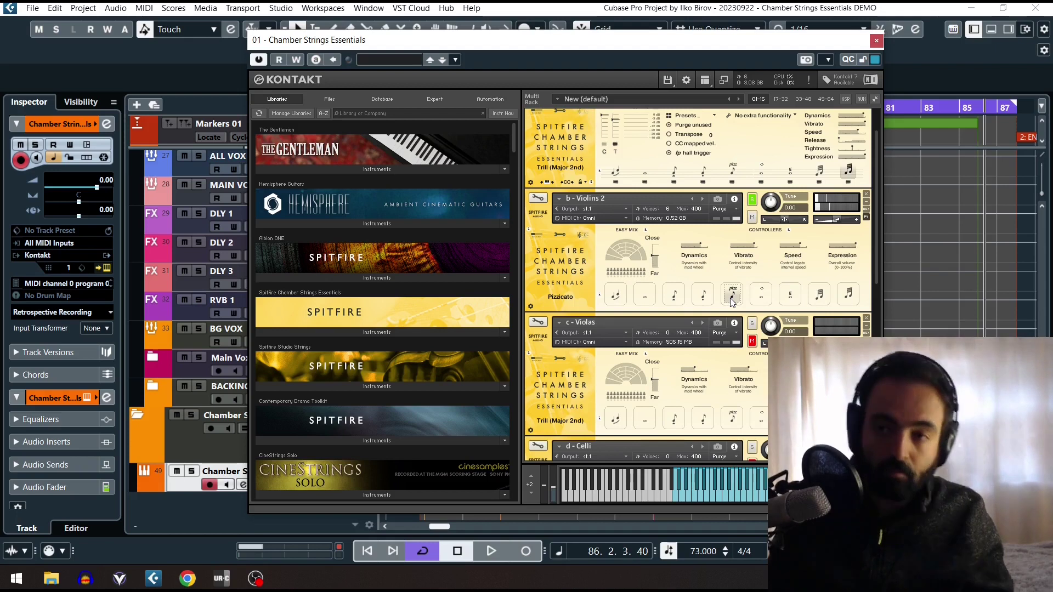
left_click(761, 295)
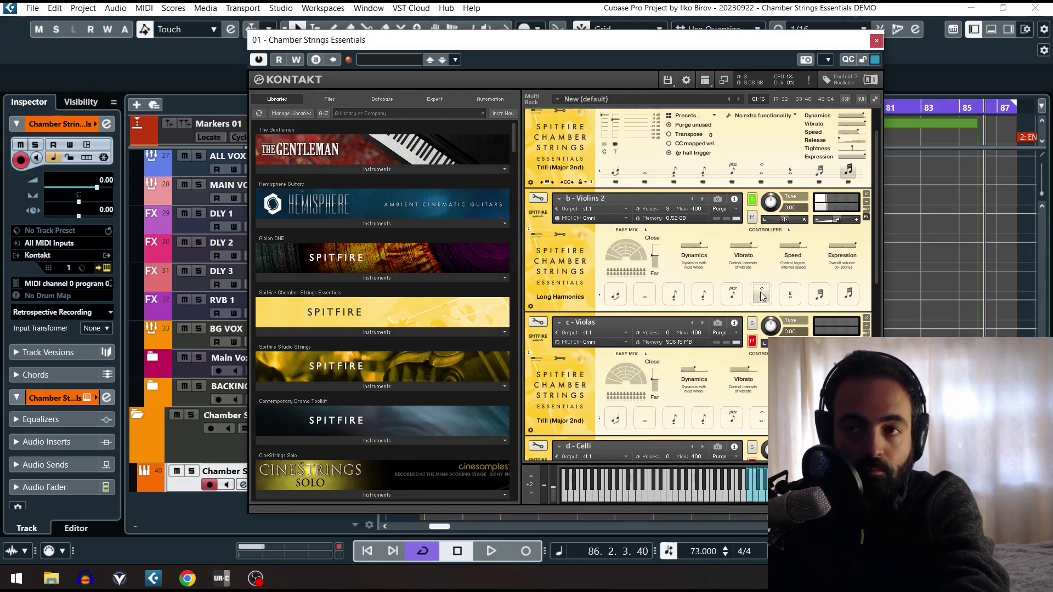
left_click(784, 297)
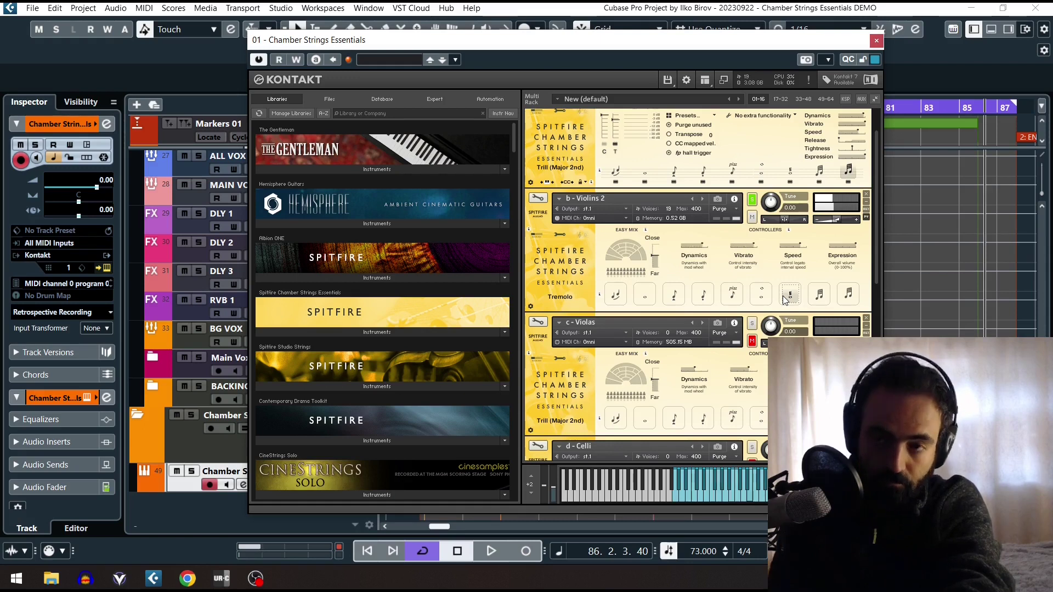
Step: Solo the Violas patch and audition its Legato and Long articulations
scroll(621, 393, "down", 1)
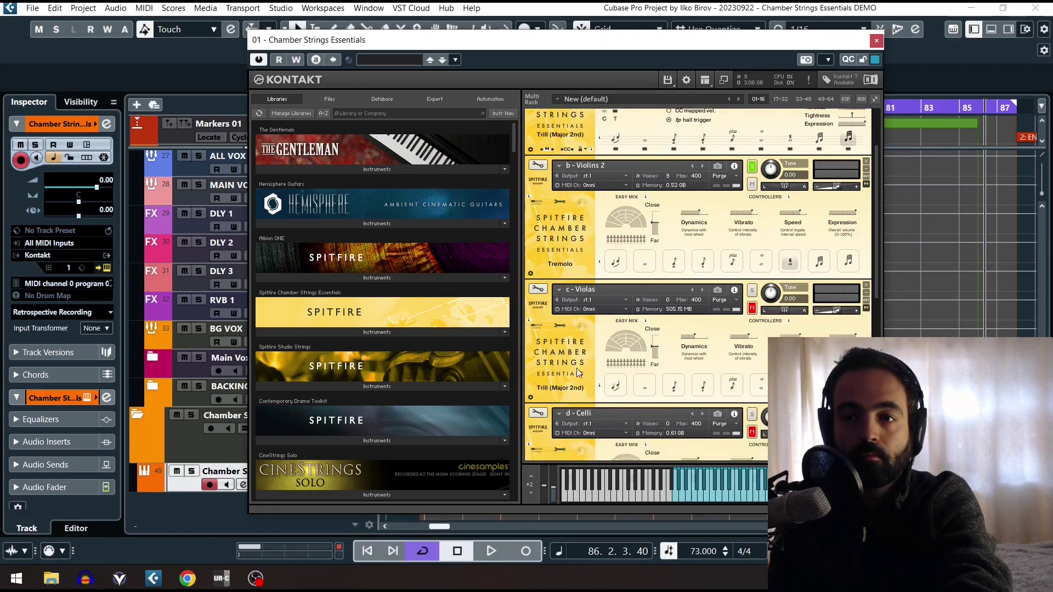
left_click(752, 290)
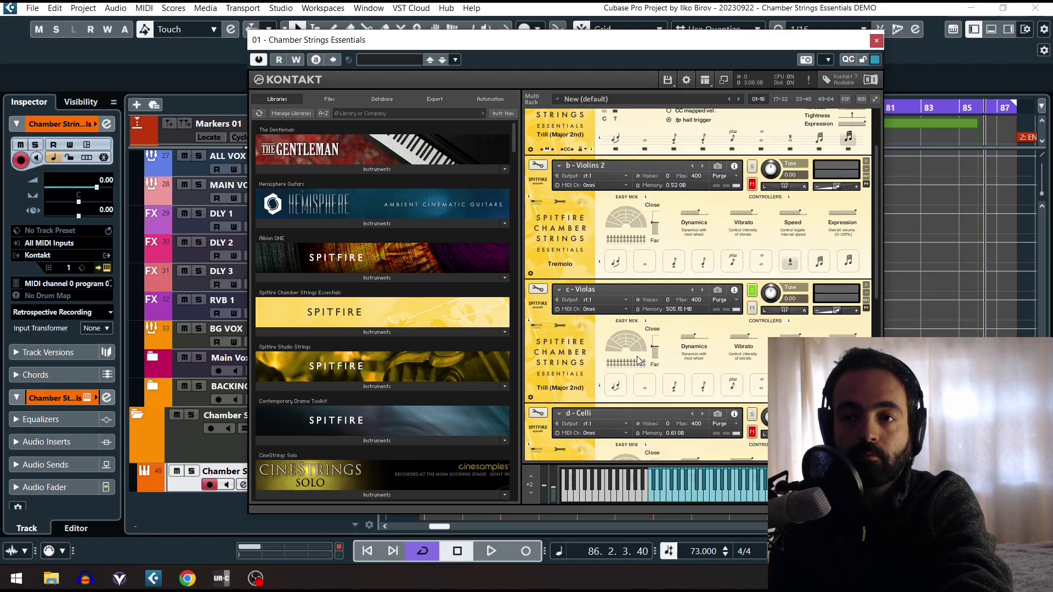
scroll(603, 373, "down", 1)
left_click(615, 375)
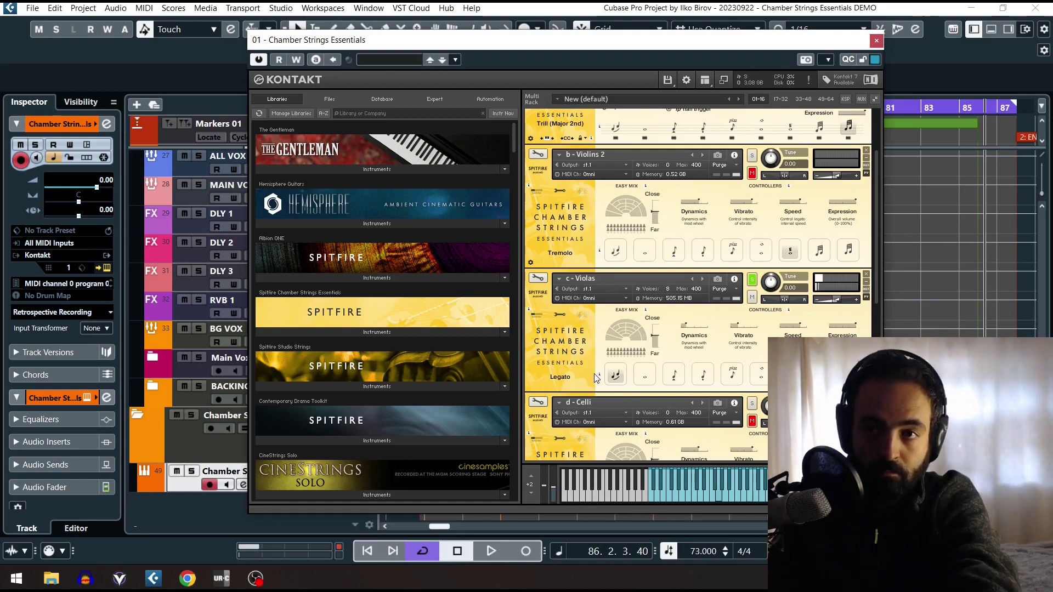
left_click(645, 374)
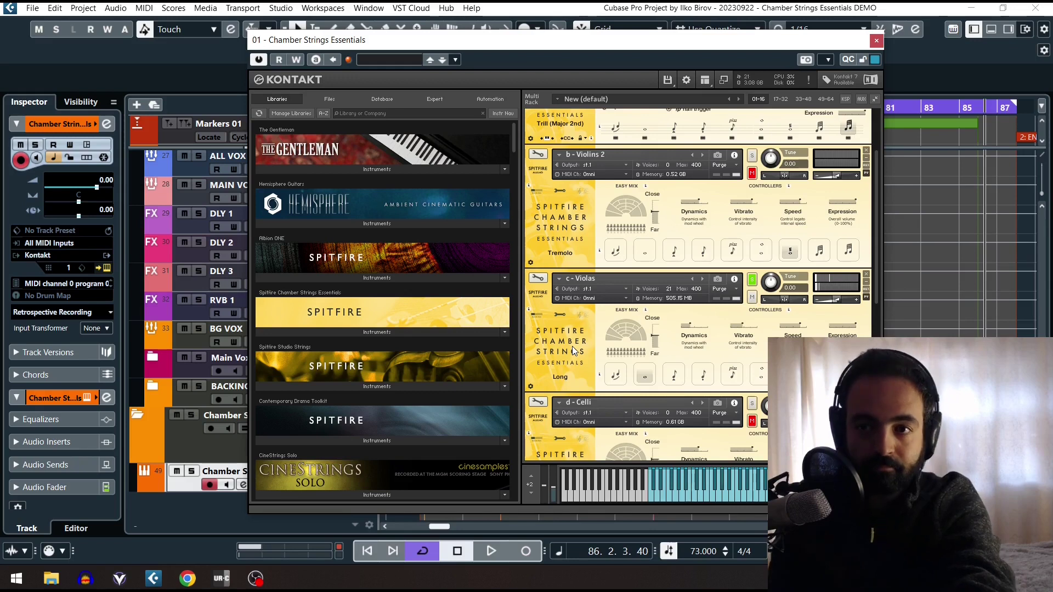
Step: Audition the Spiccato, Staccato, Pizzicato, Long Harmonics and Trill (Major 2nd) articulations of the Violas
left_click(675, 379)
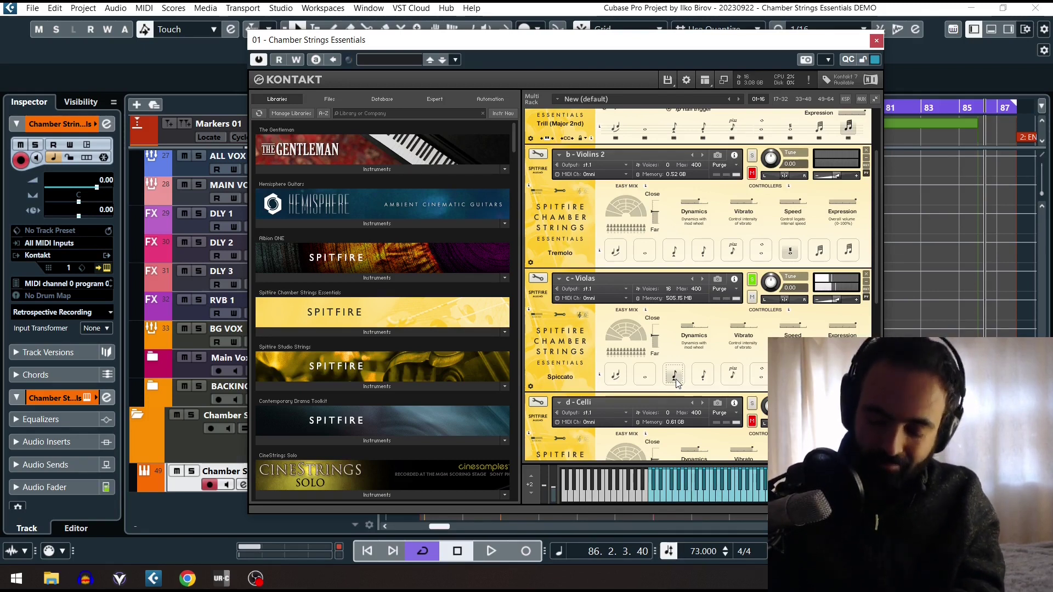
left_click(704, 378)
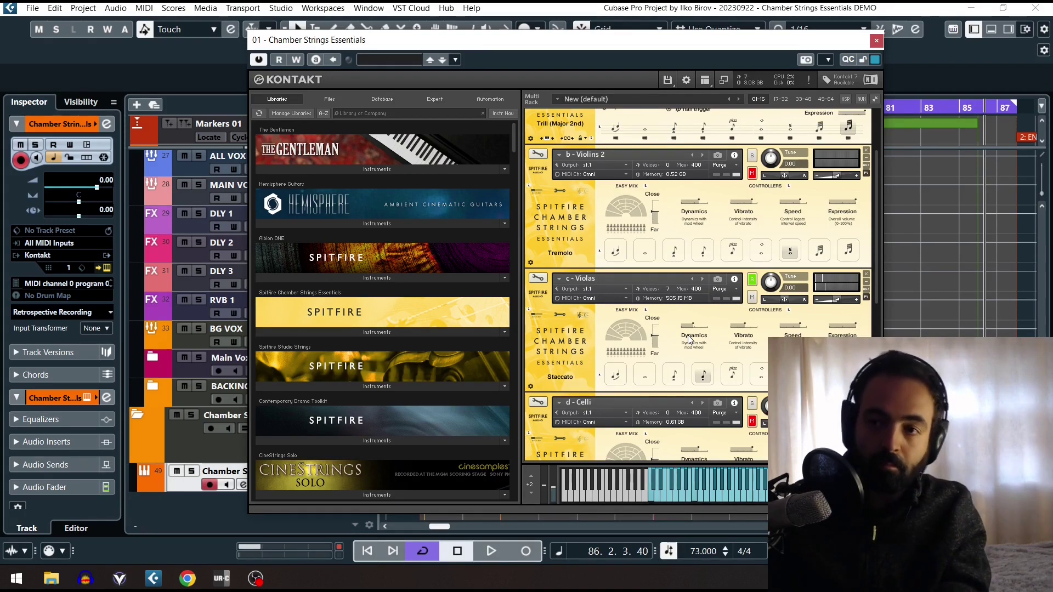
left_click(735, 377)
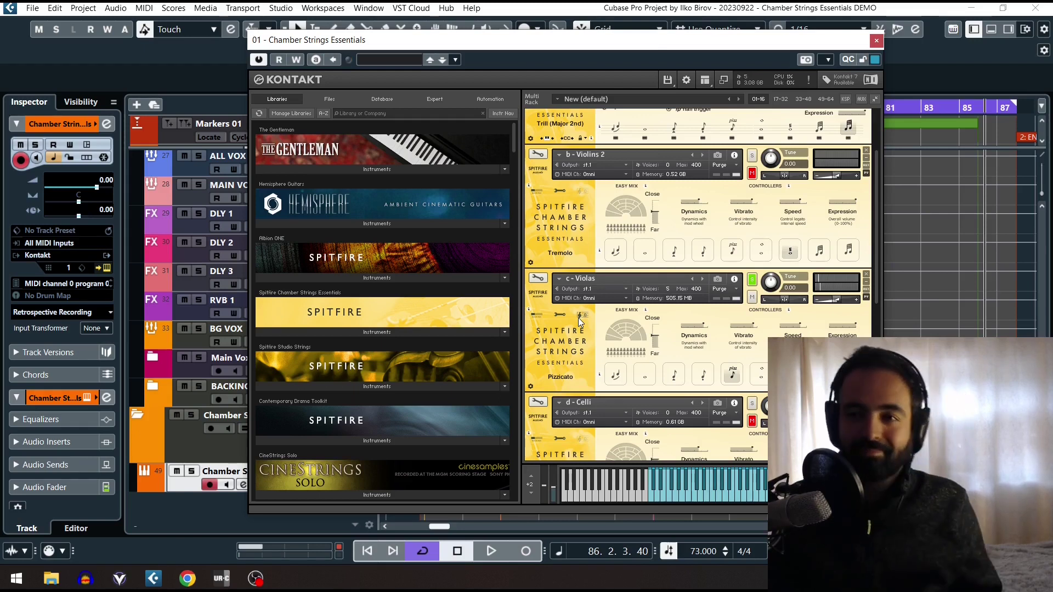
scroll(761, 360, "down", 2)
left_click(761, 354)
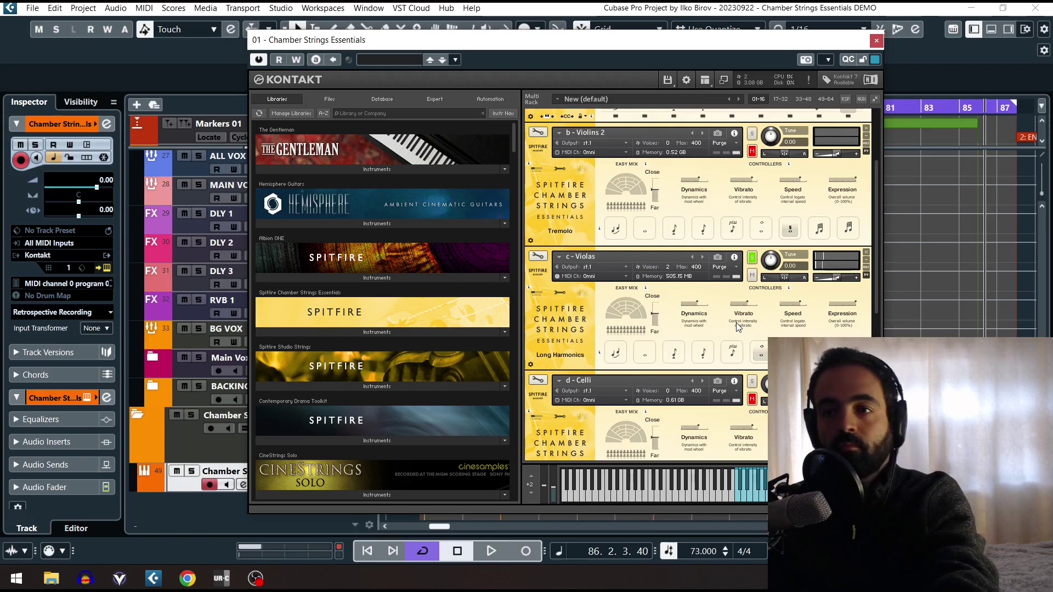
scroll(690, 337, "down", 1)
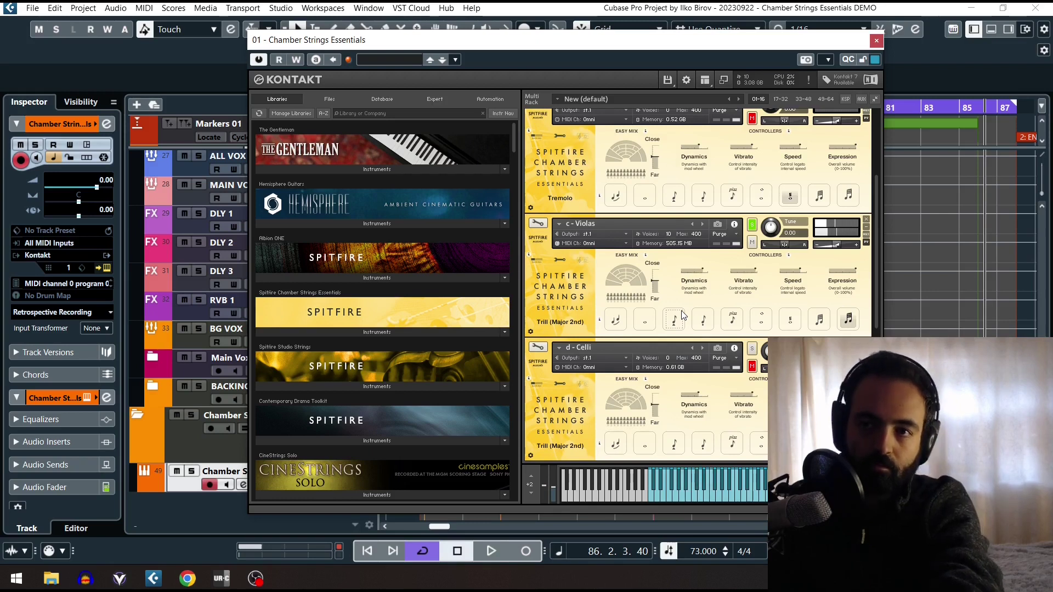
Step: Solo the Celli patch and audition its Legato and Long articulations
scroll(567, 305, "down", 2)
scroll(571, 310, "down", 2)
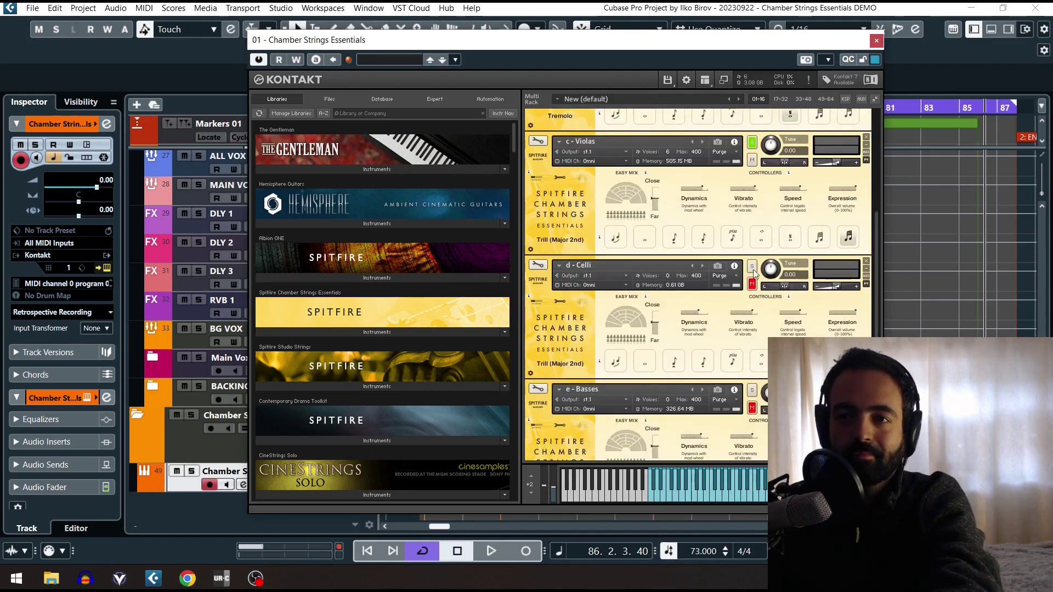
scroll(586, 325, "down", 1)
left_click(617, 346)
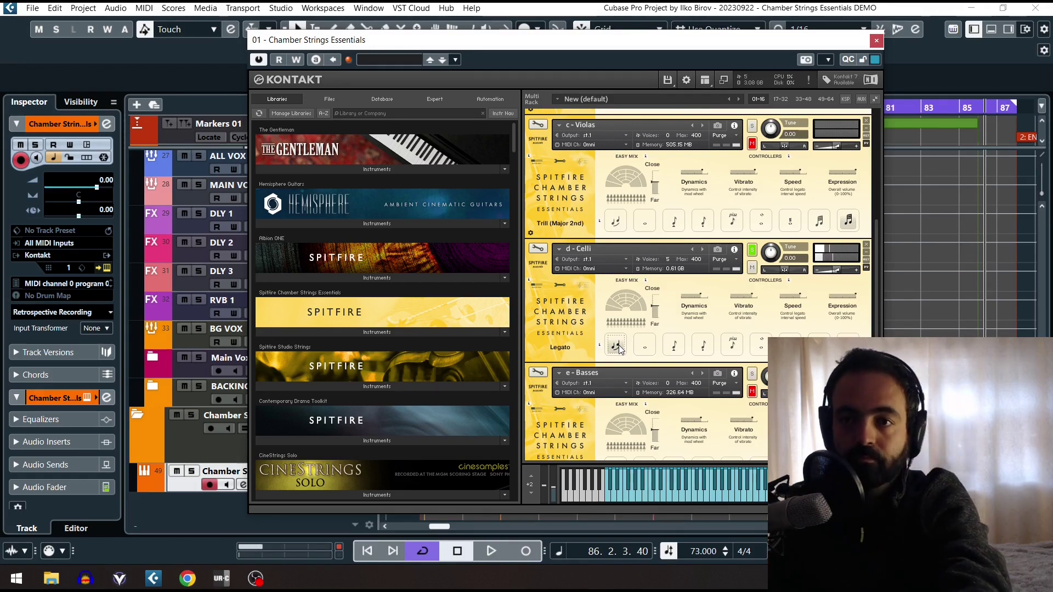
scroll(624, 344, "down", 1)
left_click(646, 328)
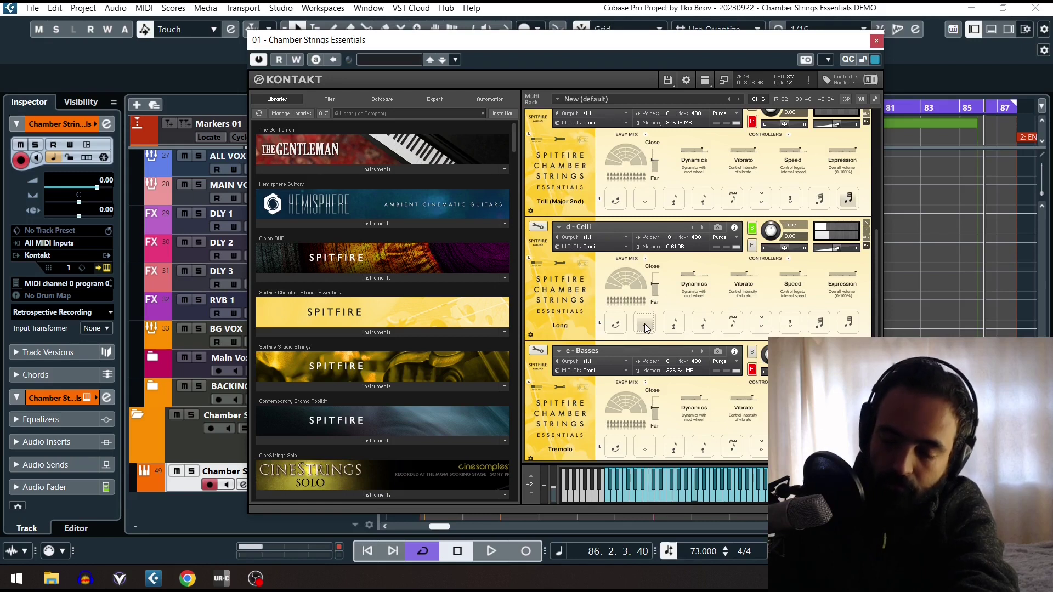
Step: Audition the Spiccato, Staccato, Pizzicato, Long Harmonics, Tremolo, Trill (Minor 2nd) and Trill (Major 2nd) articulations of the Celli
left_click(679, 325)
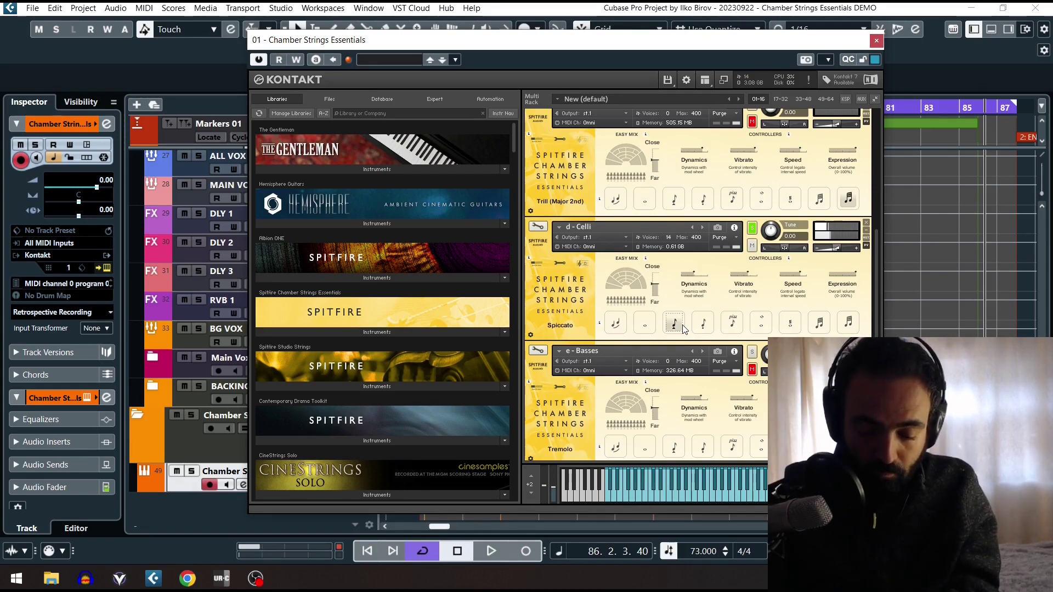
left_click(703, 328)
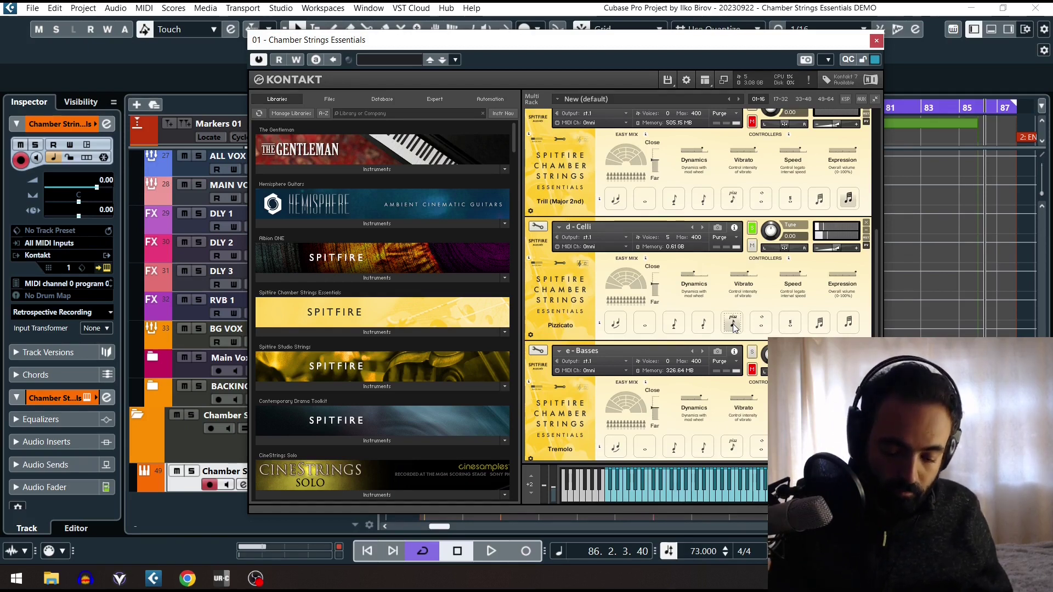
left_click(760, 324)
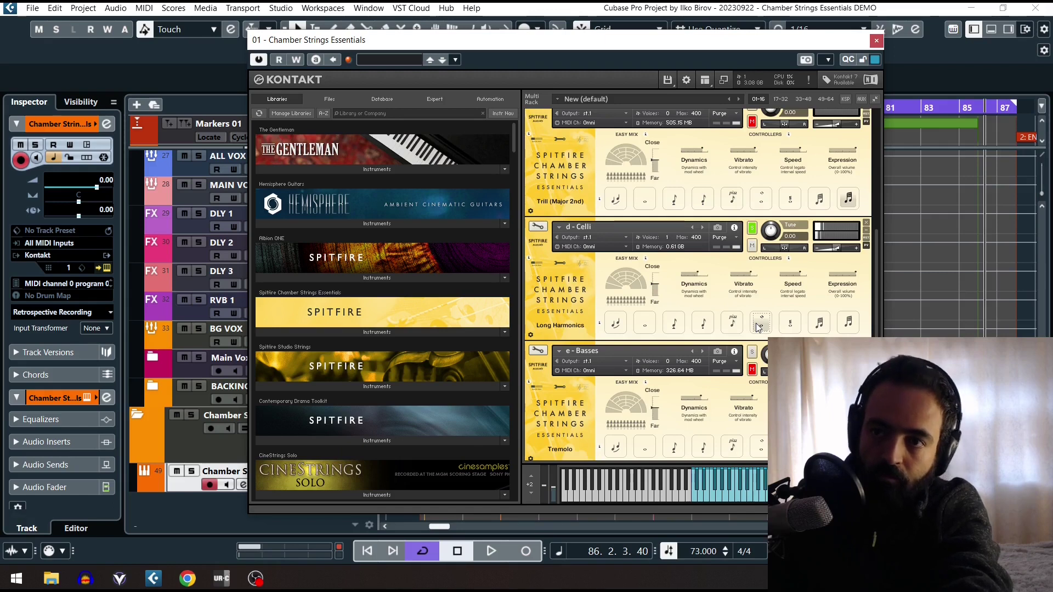
left_click(790, 323)
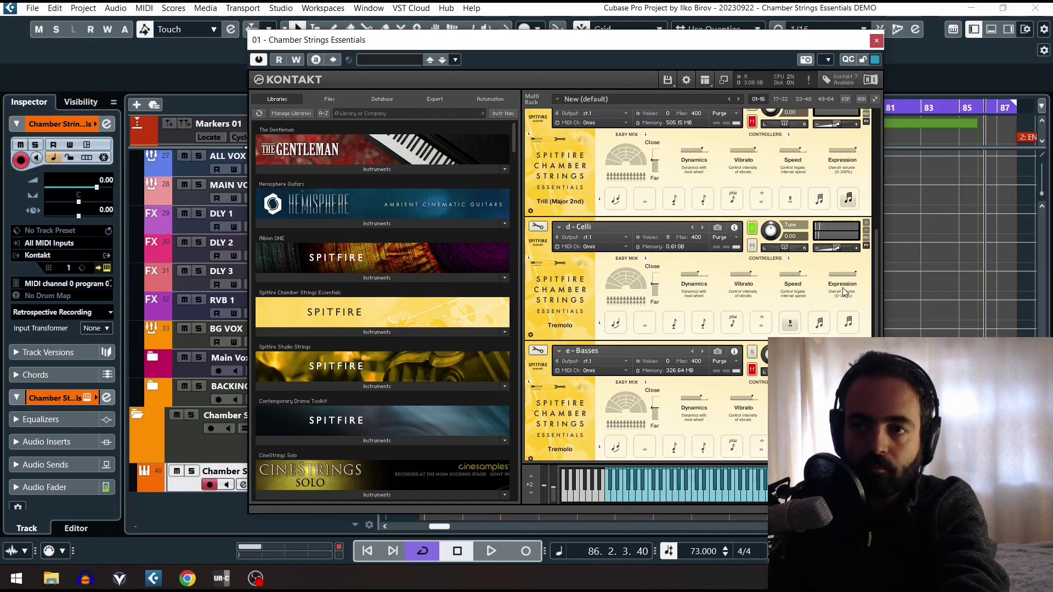
left_click(828, 323)
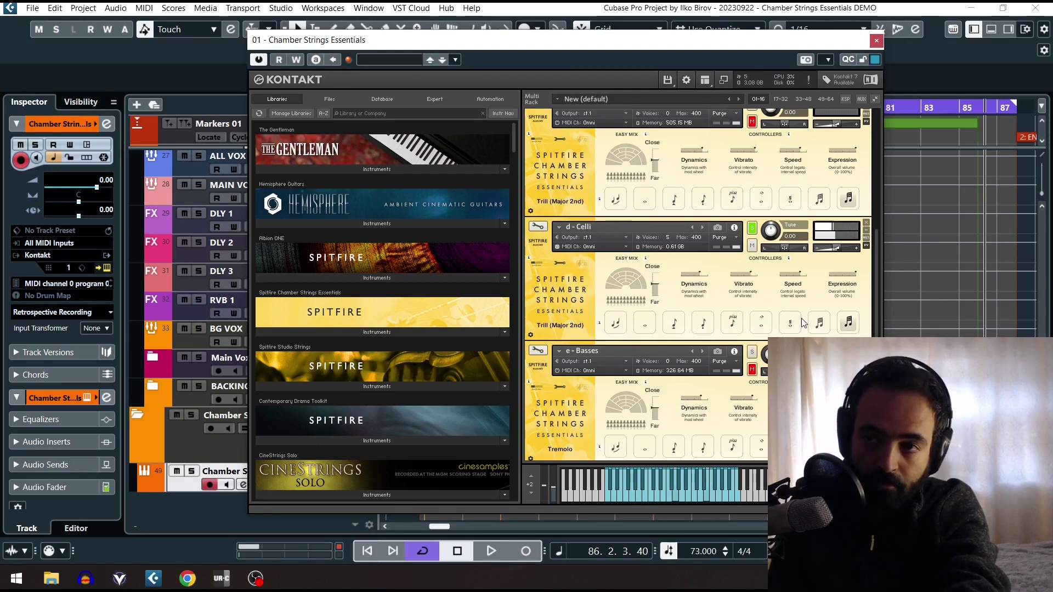
Step: Solo the Basses patch and audition its Legato, Long, Pizzicato and Tremolo articulations
scroll(620, 351, "down", 3)
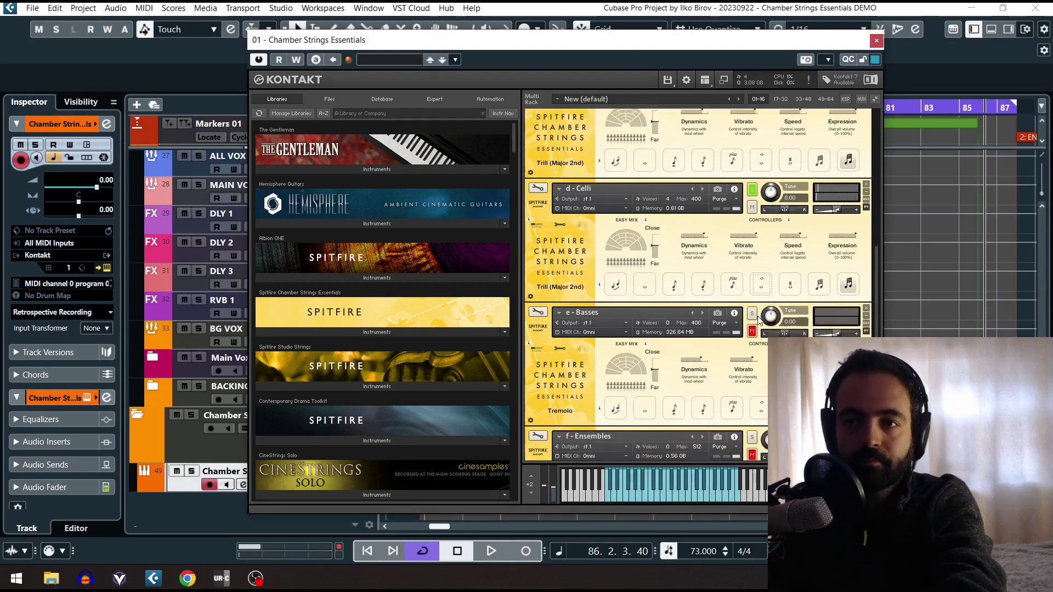
scroll(620, 351, "down", 1)
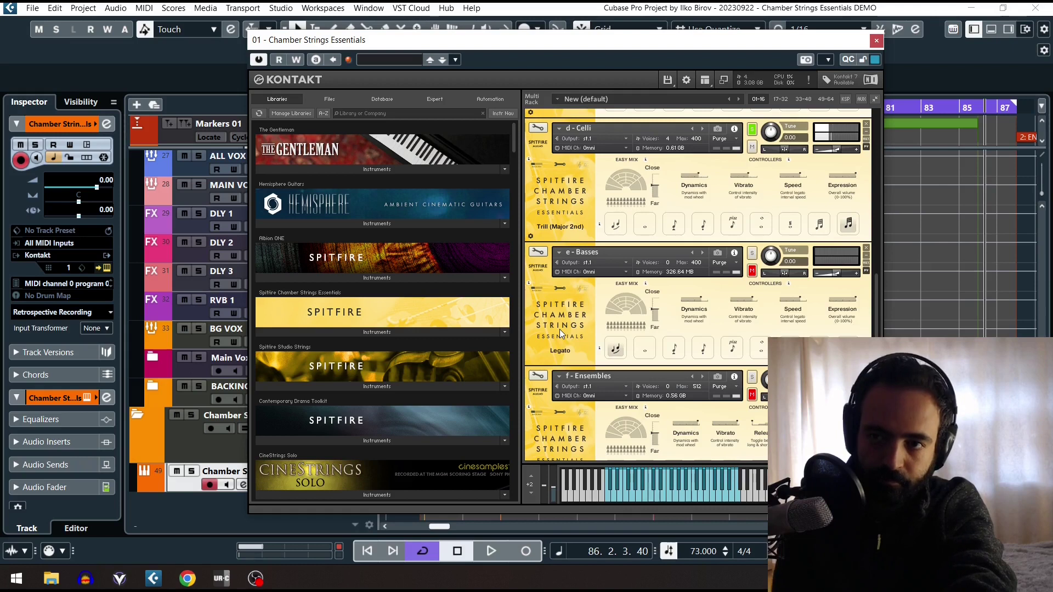
scroll(560, 329, "down", 1)
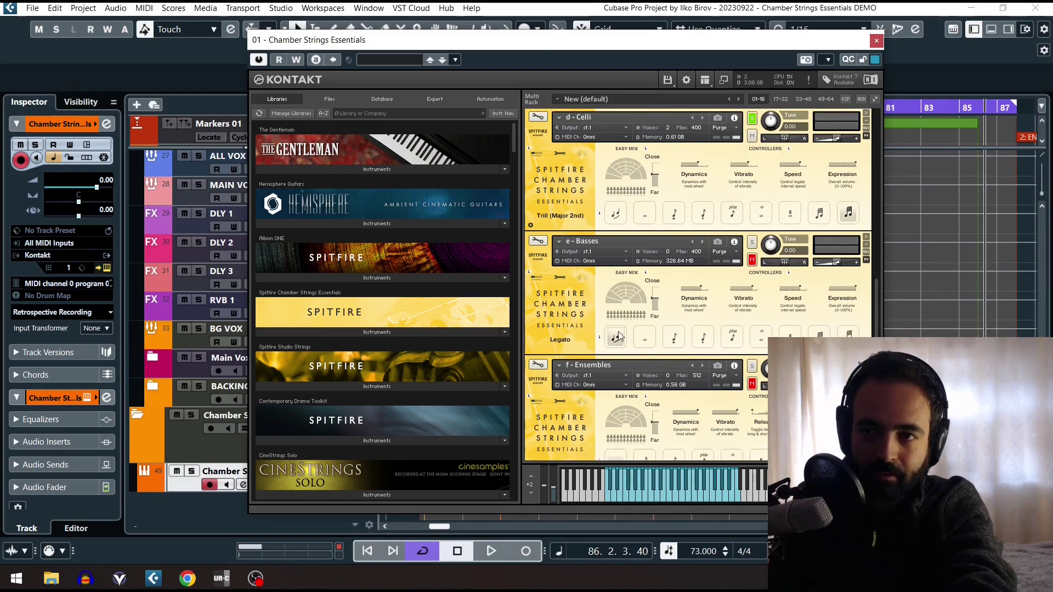
left_click(703, 289)
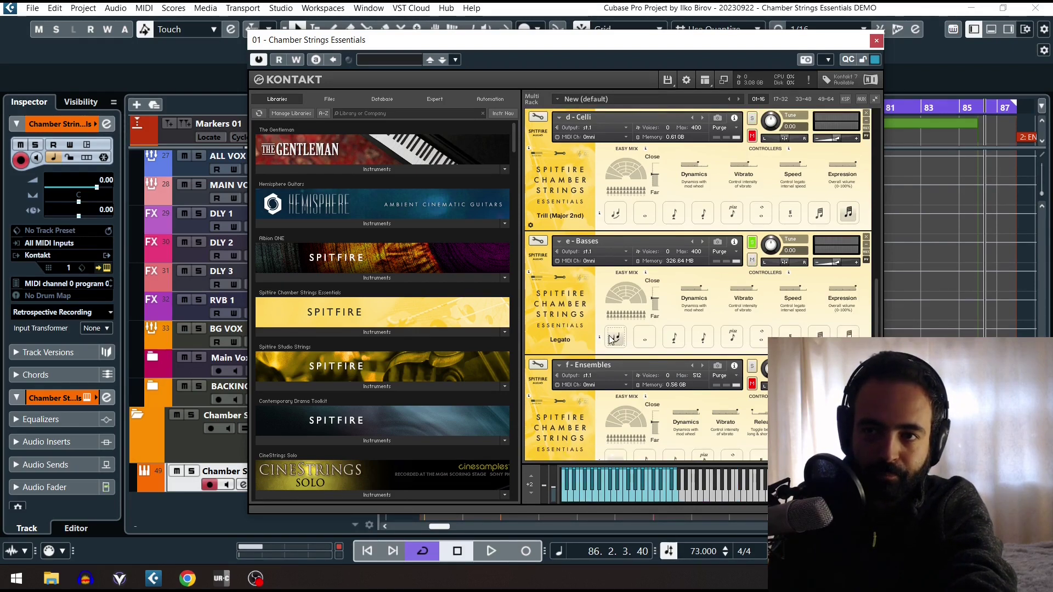
left_click(641, 341)
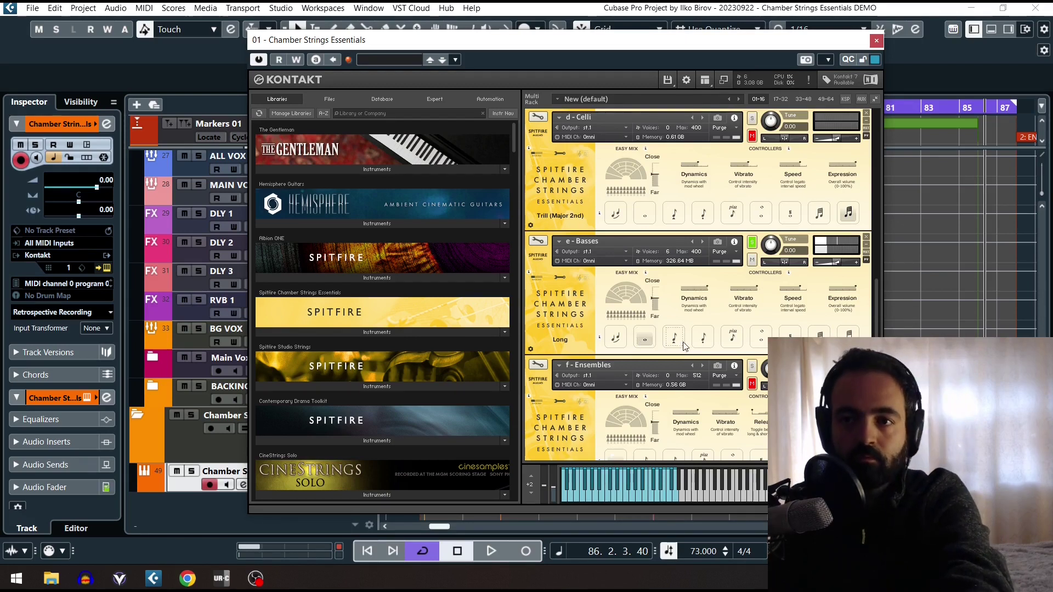
left_click(733, 338)
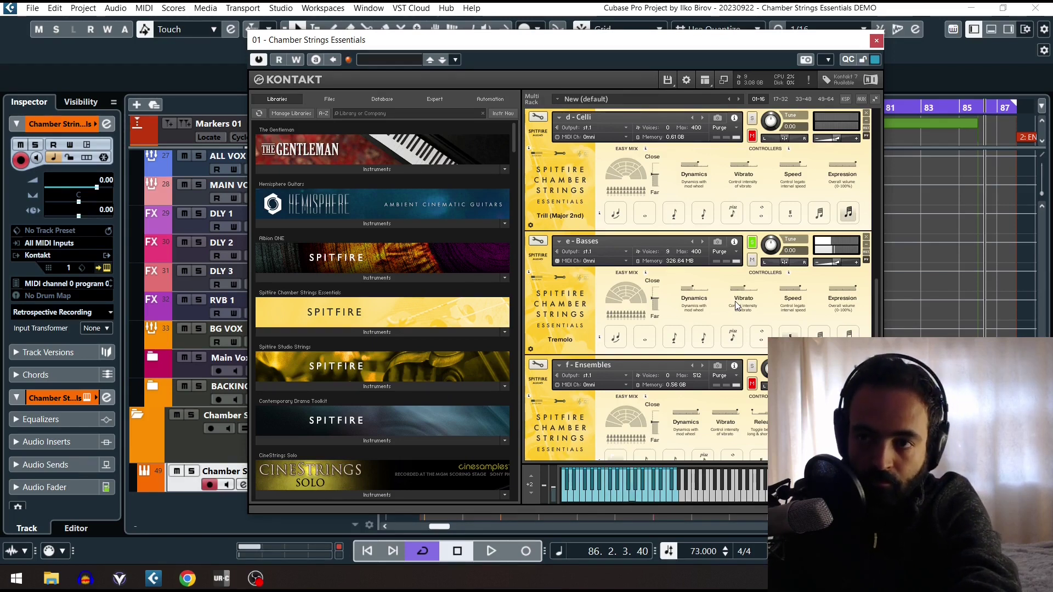
Step: Solo the Ensembles patch and audition its Long articulation
scroll(601, 314, "down", 2)
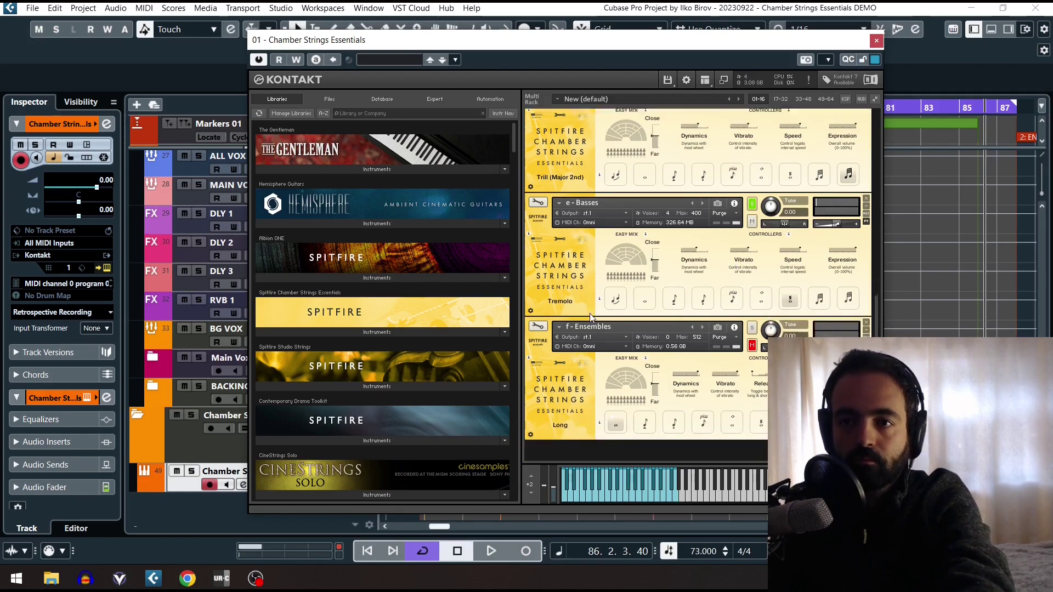
scroll(590, 313, "down", 1)
left_click(753, 309)
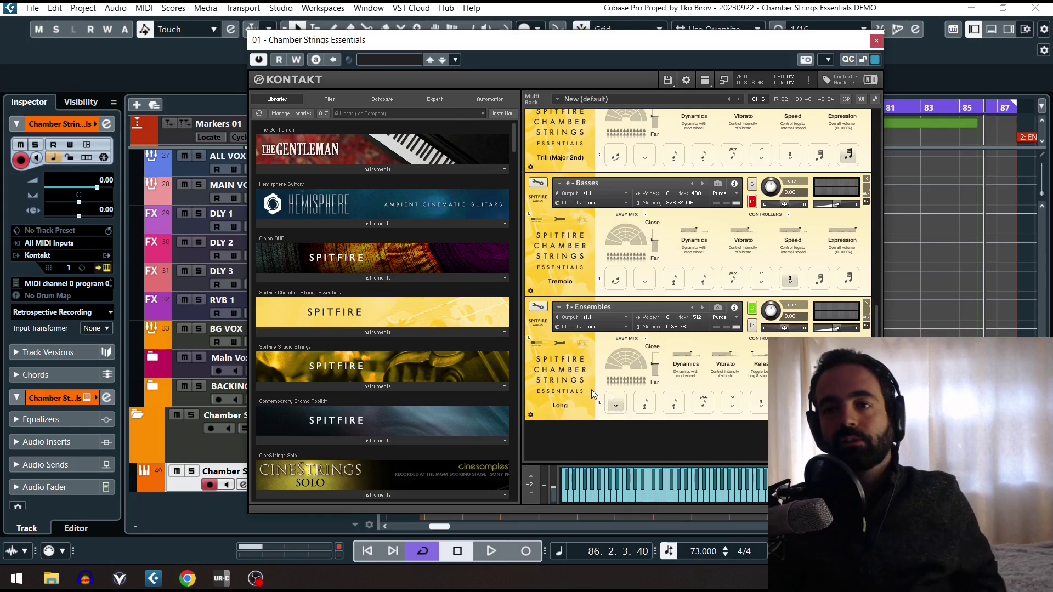
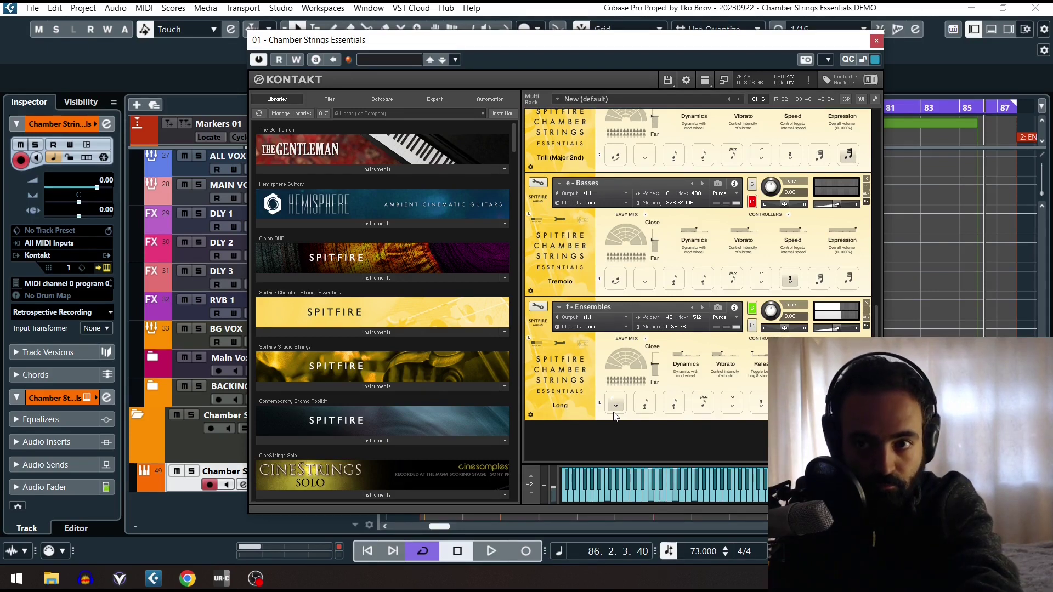
Step: Audition the Spiccato, Staccato, Pizzicato, Long Harmonics, Tremolo and Trill (Major 2nd) articulations of the Ensembles patch
left_click(648, 412)
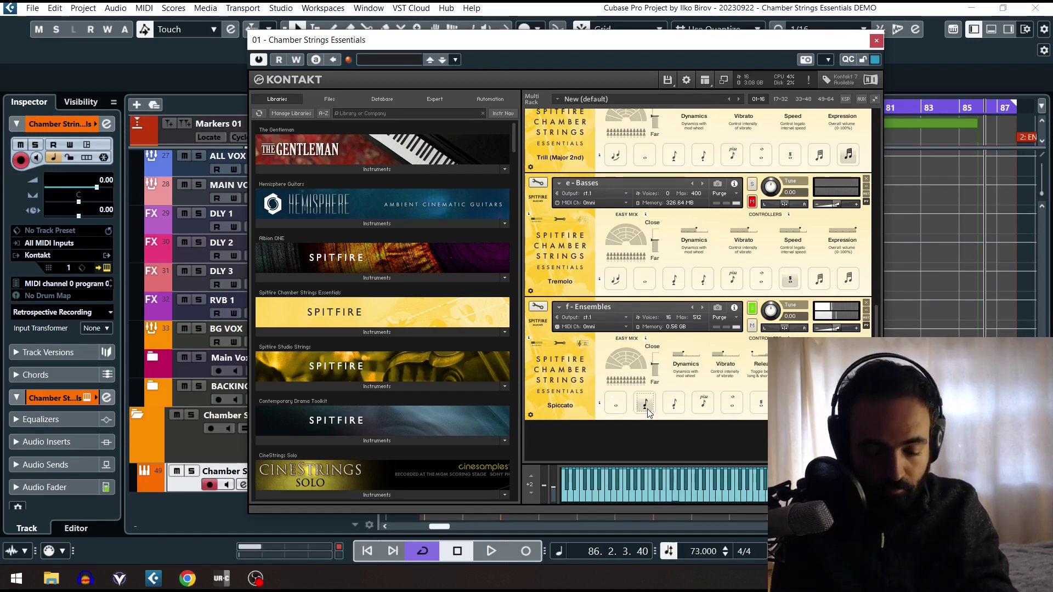
left_click(704, 406)
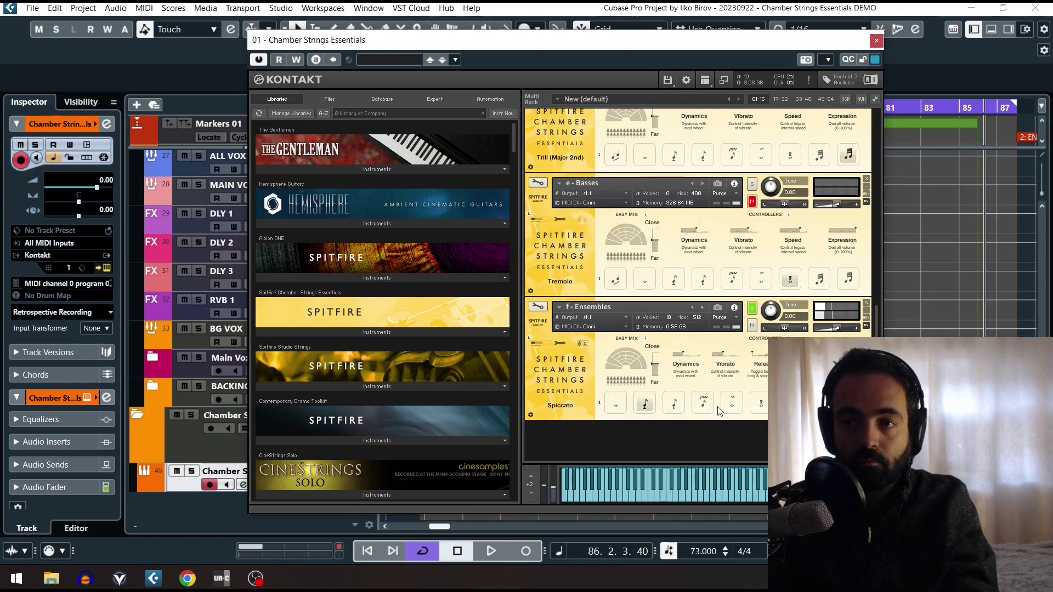
left_click(676, 406)
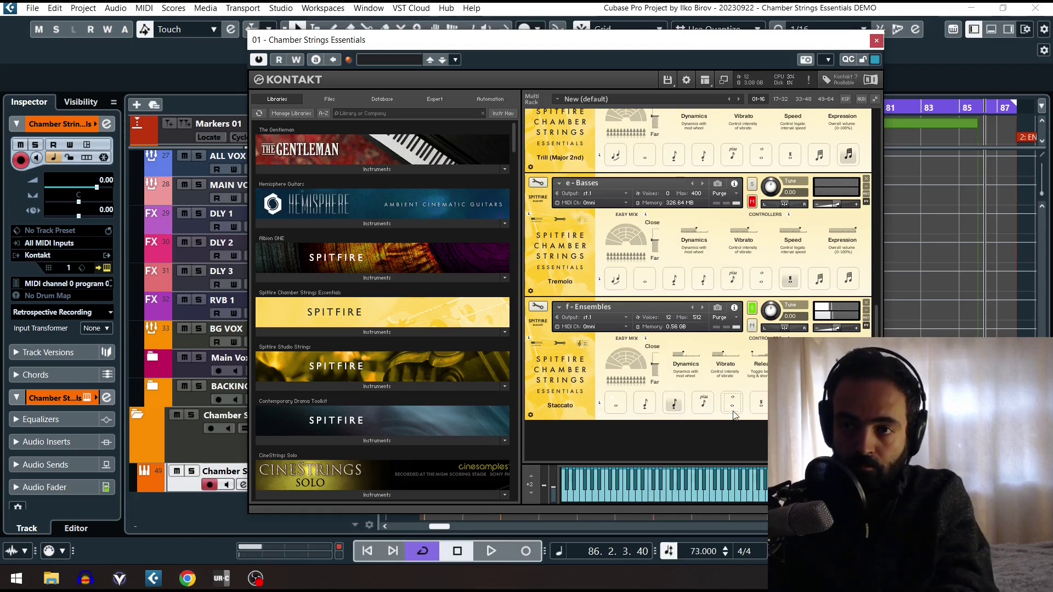
left_click(733, 406)
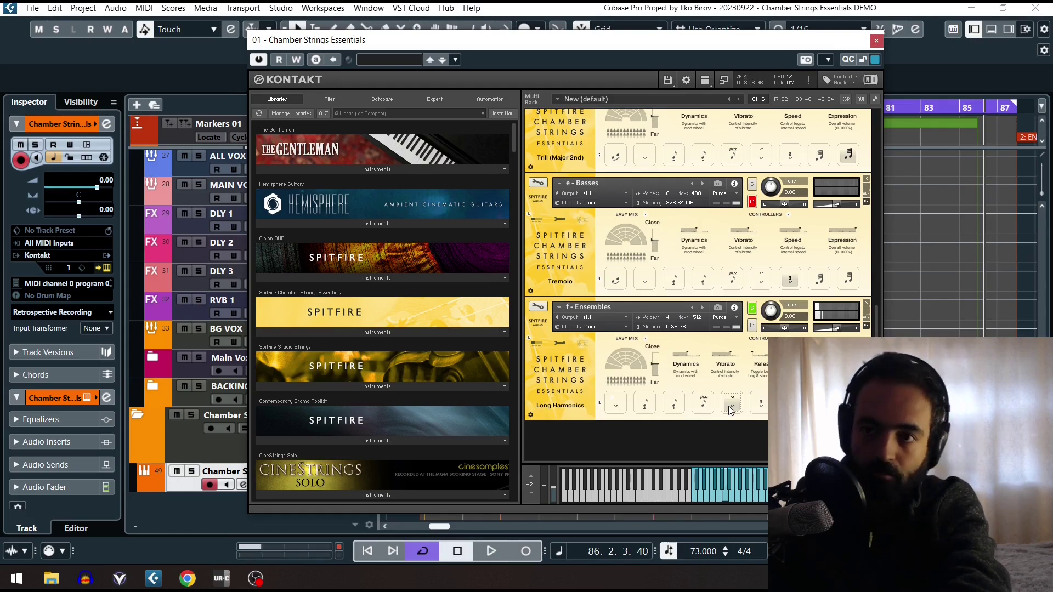
left_click(766, 407)
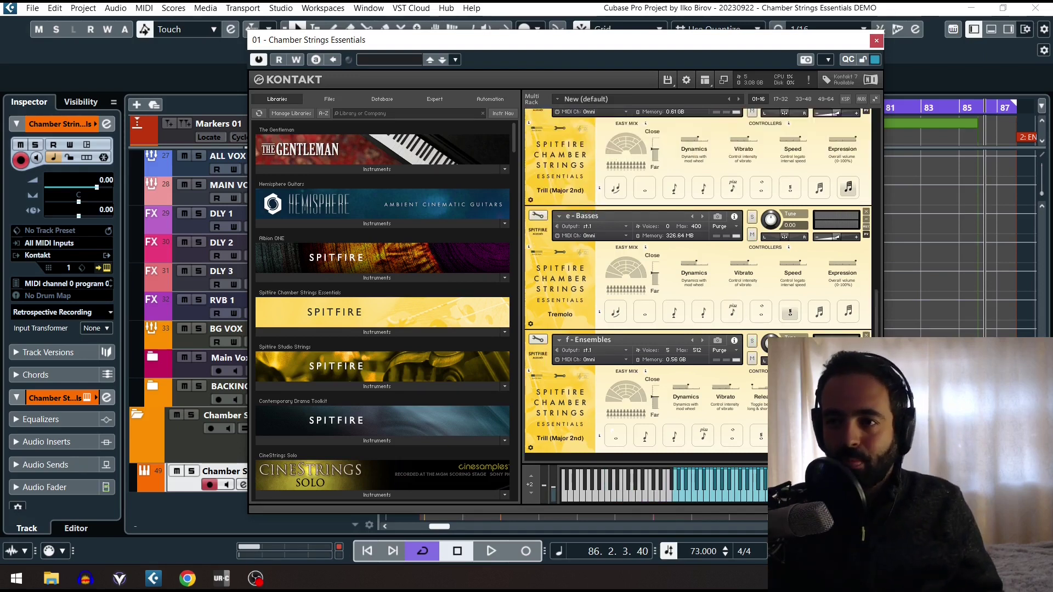
Step: Purge the unused samples of the Violins 1 patch
scroll(752, 364, "up", 5)
scroll(809, 302, "up", 1)
left_click_drag(876, 283, 878, 142)
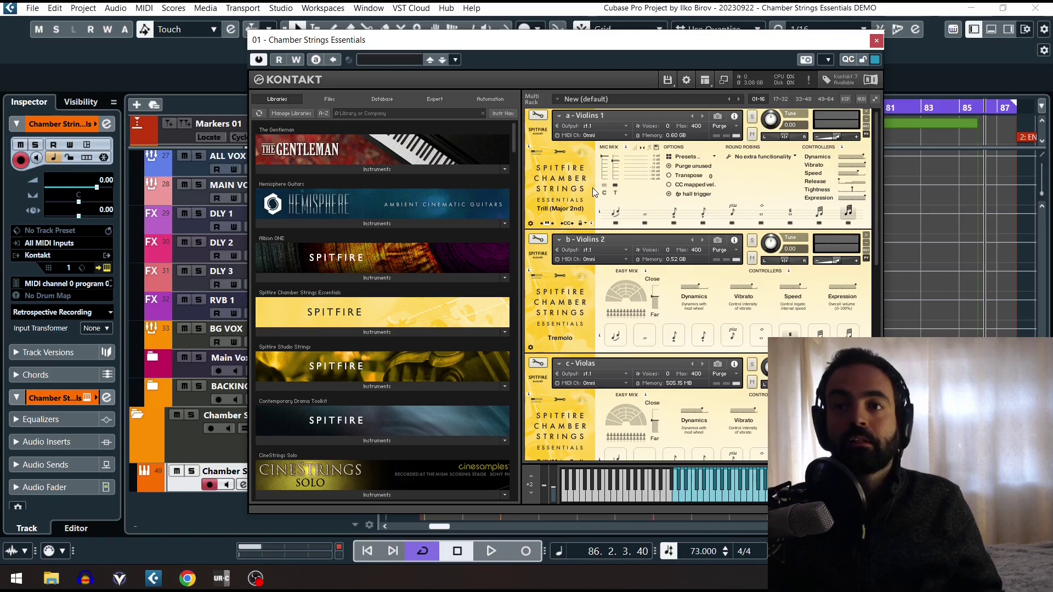
left_click_drag(733, 44, 730, 48)
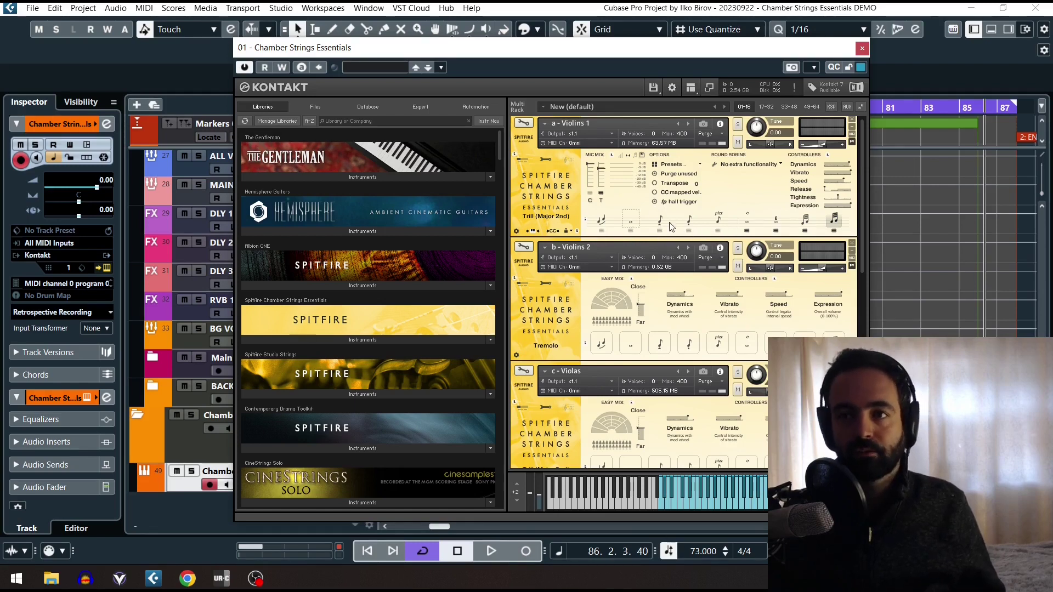
left_click(692, 183)
left_click_drag(864, 188, 864, 186)
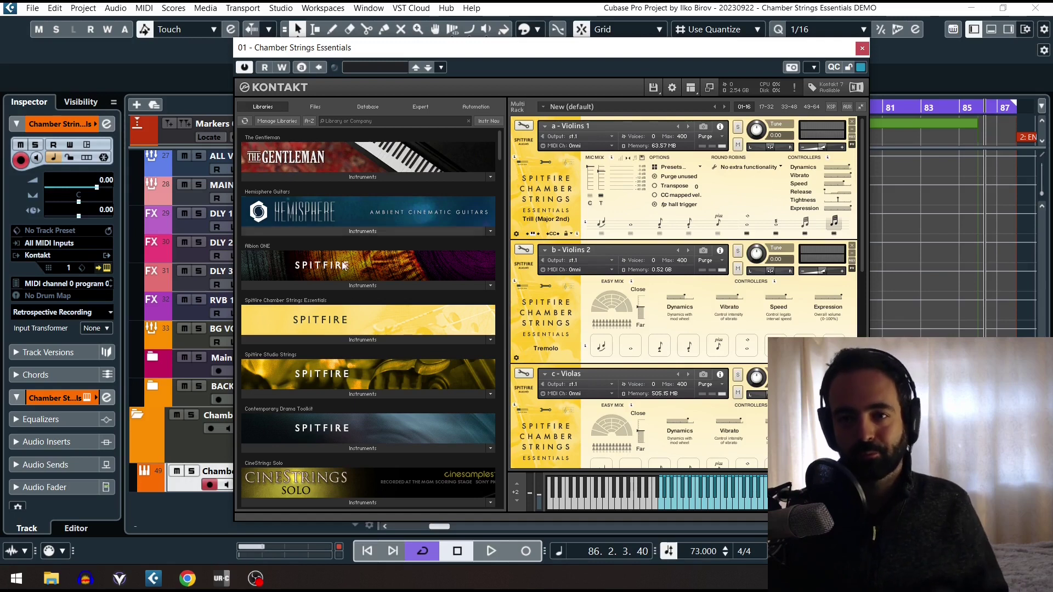
scroll(391, 337, "down", 4)
scroll(378, 338, "up", 4)
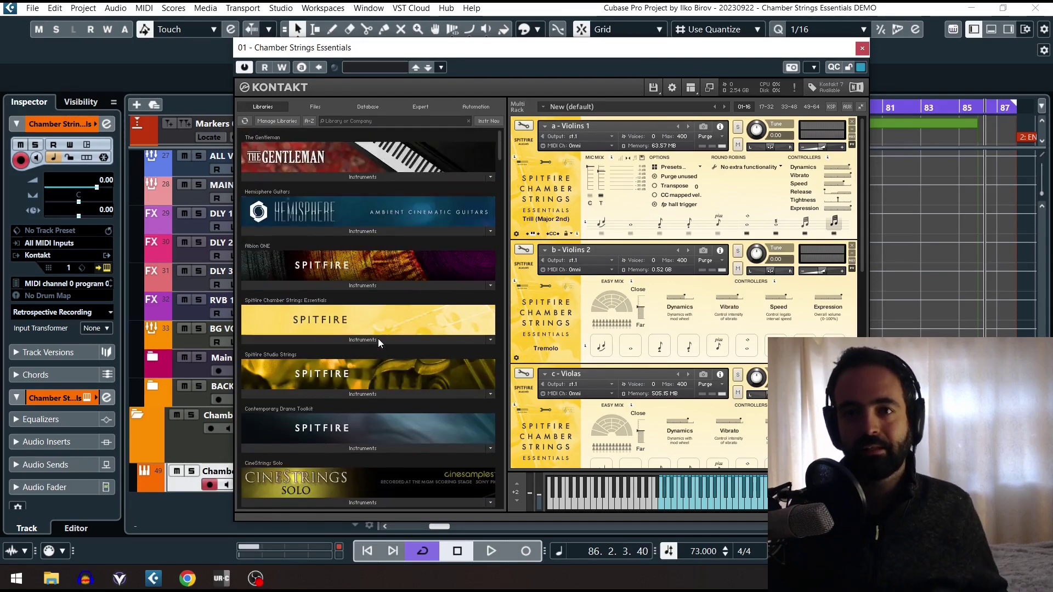
scroll(421, 300, "down", 1)
scroll(352, 298, "up", 1)
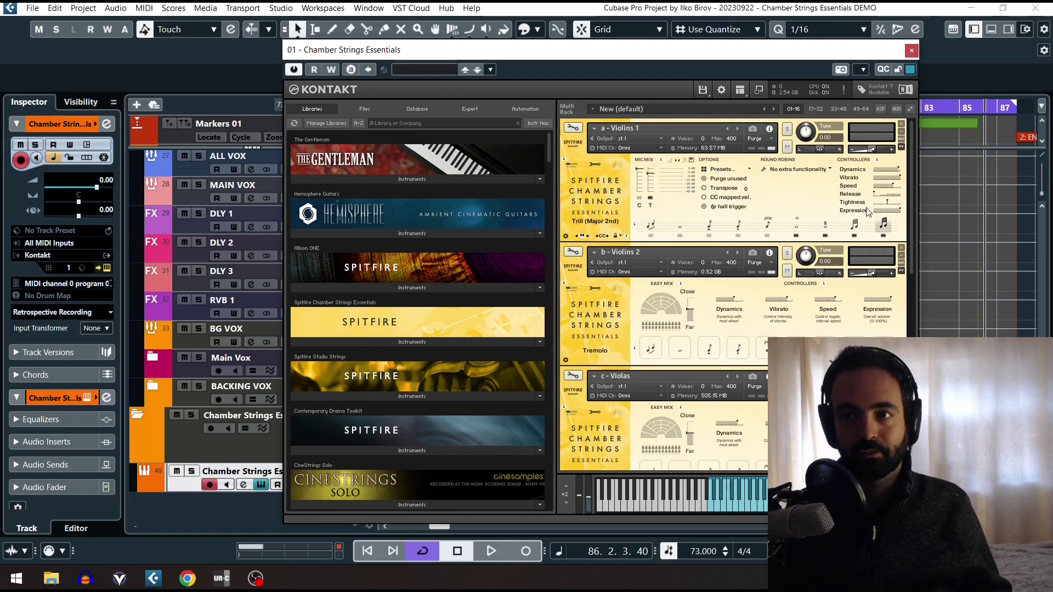
left_click_drag(910, 195, 916, 149)
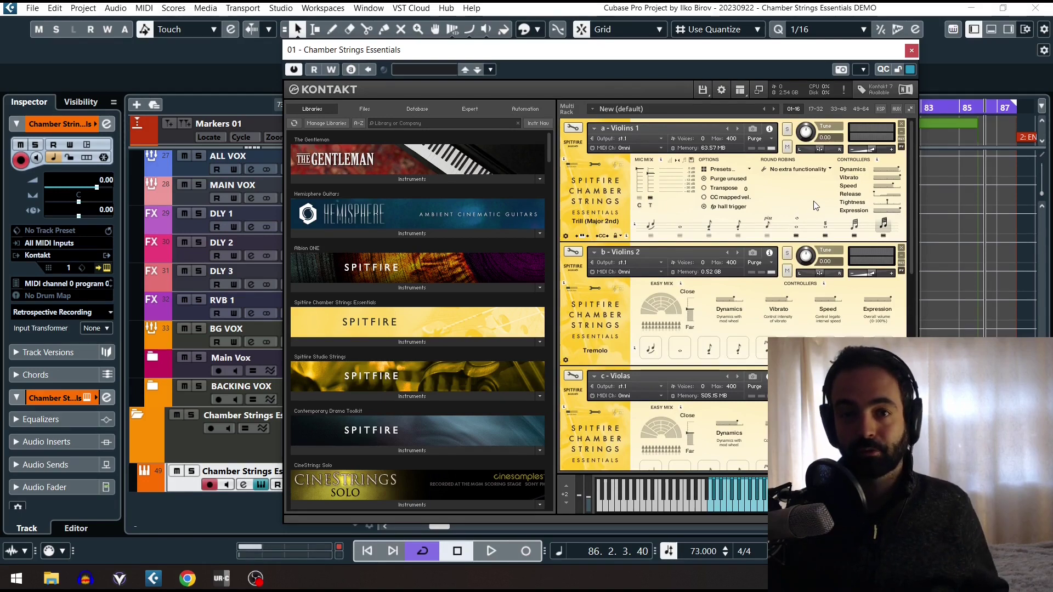
scroll(814, 206, "down", 2)
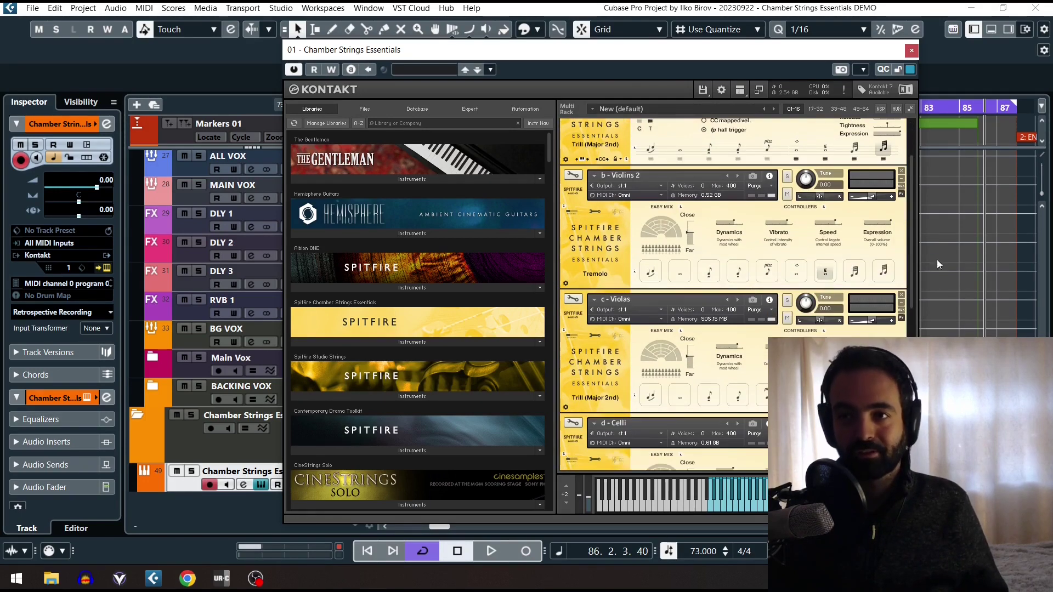
scroll(908, 243, "up", 2)
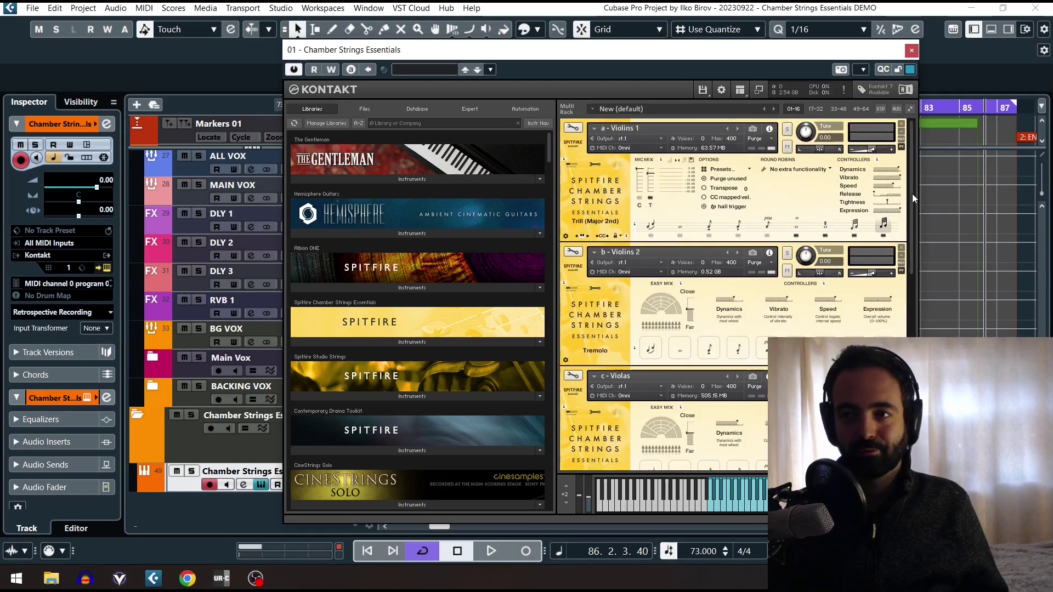
left_click_drag(596, 56, 574, 54)
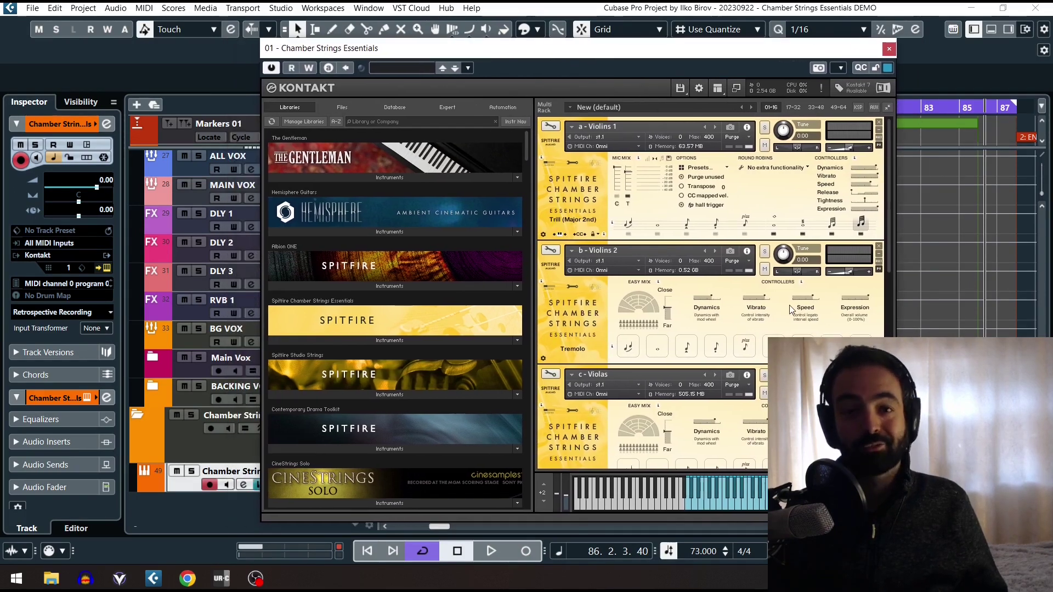